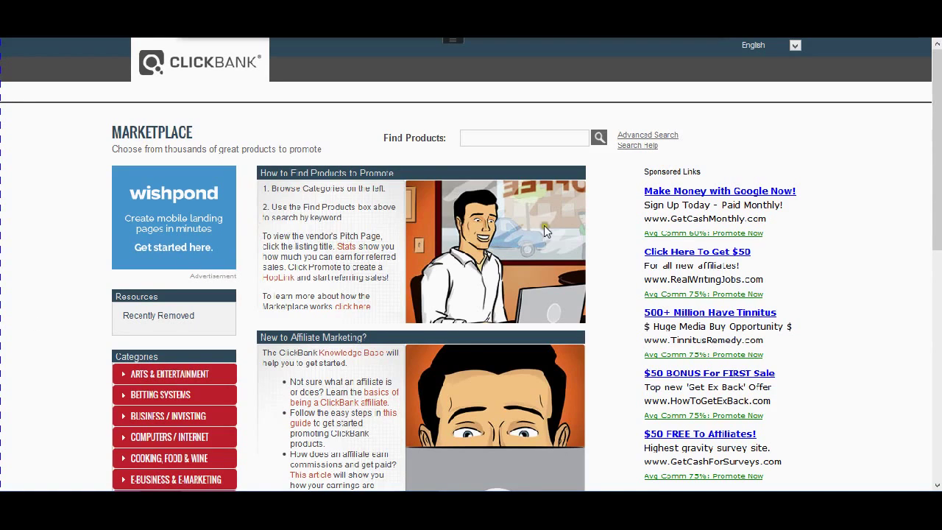
- Promote Google Sniper with the account nickname 'mlm' to generate its ClickBank HopLink
scroll(418, 94, "down", 4)
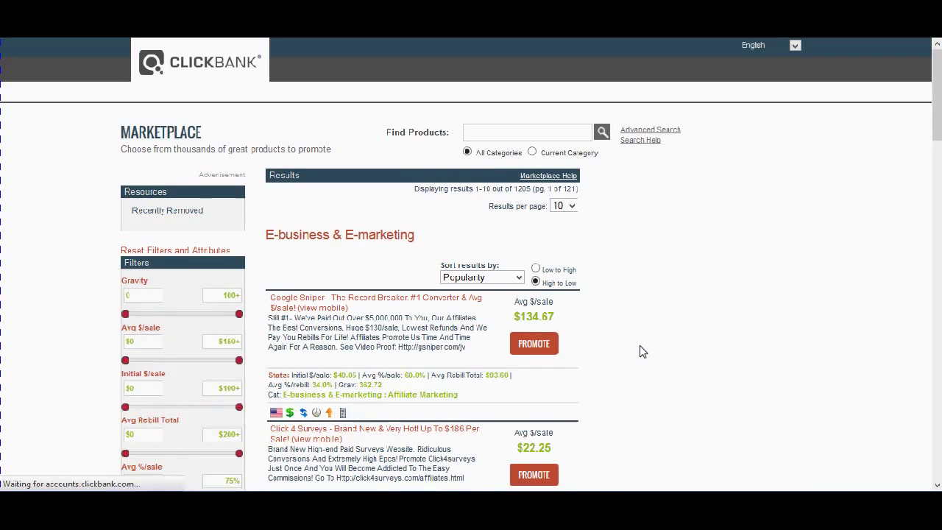
left_click(532, 350)
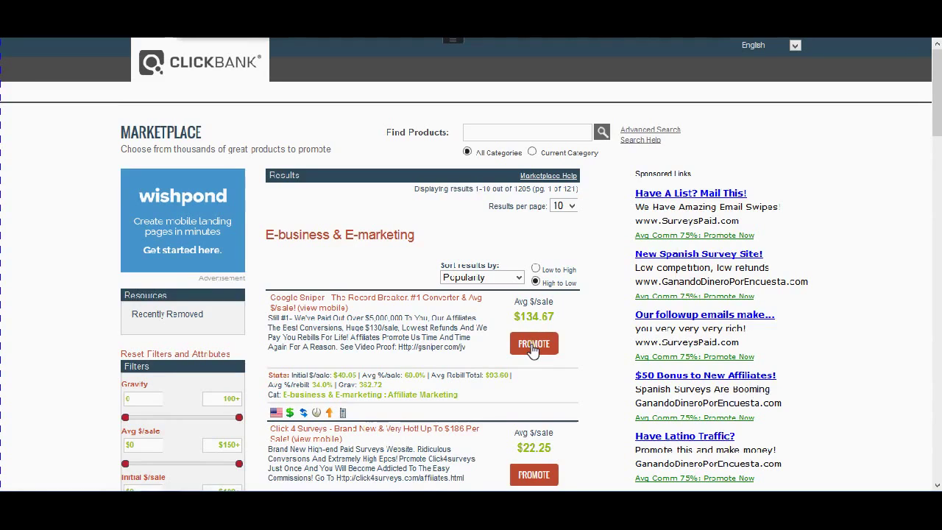
left_click(533, 351)
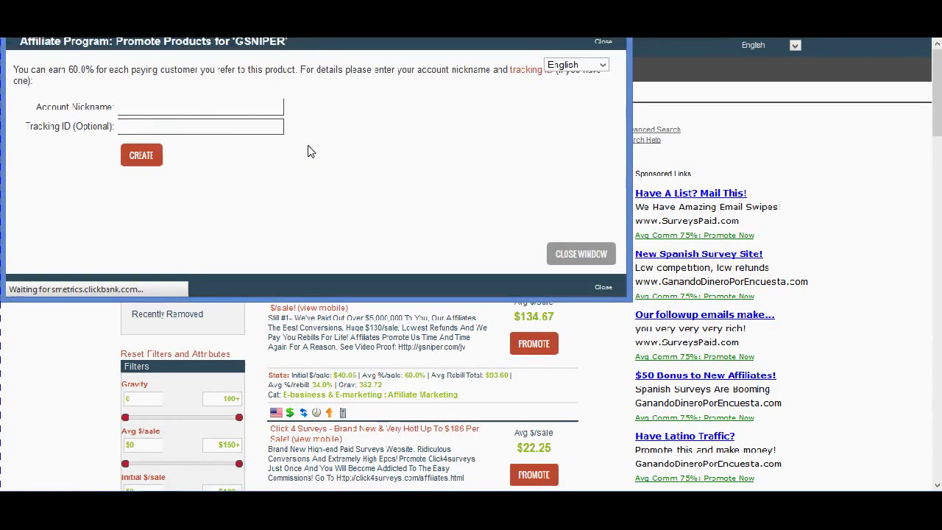
left_click(194, 106)
type("mlm")
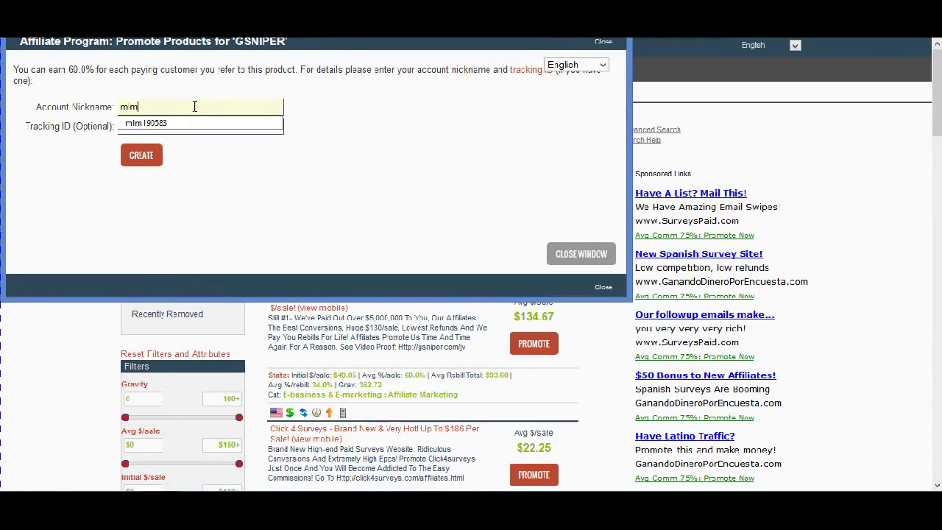
left_click(193, 123)
left_click(153, 155)
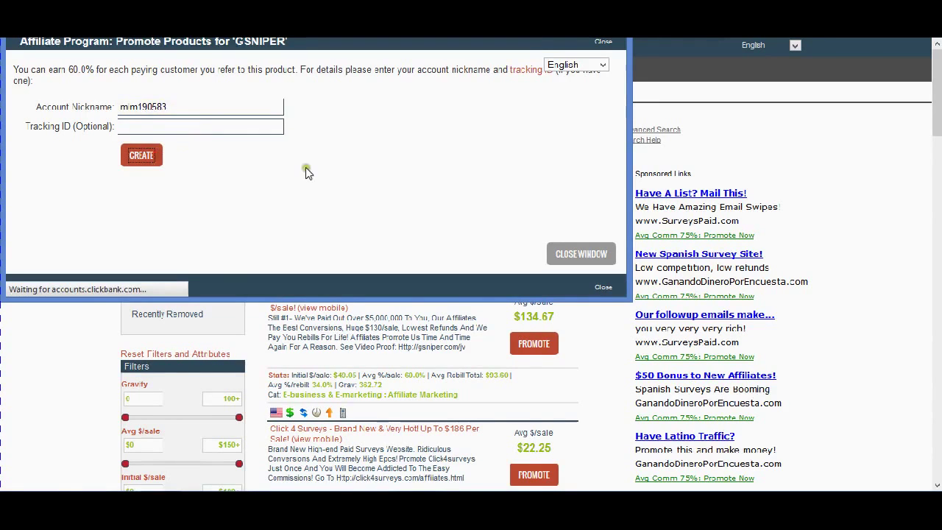
- Copy the generated Google Sniper HopLink URL
left_click(252, 94)
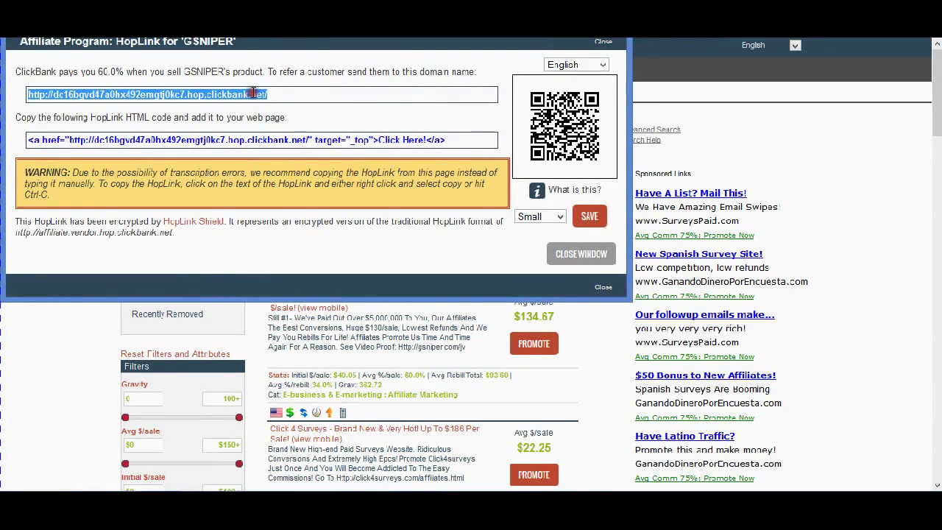
right_click(253, 94)
left_click(284, 137)
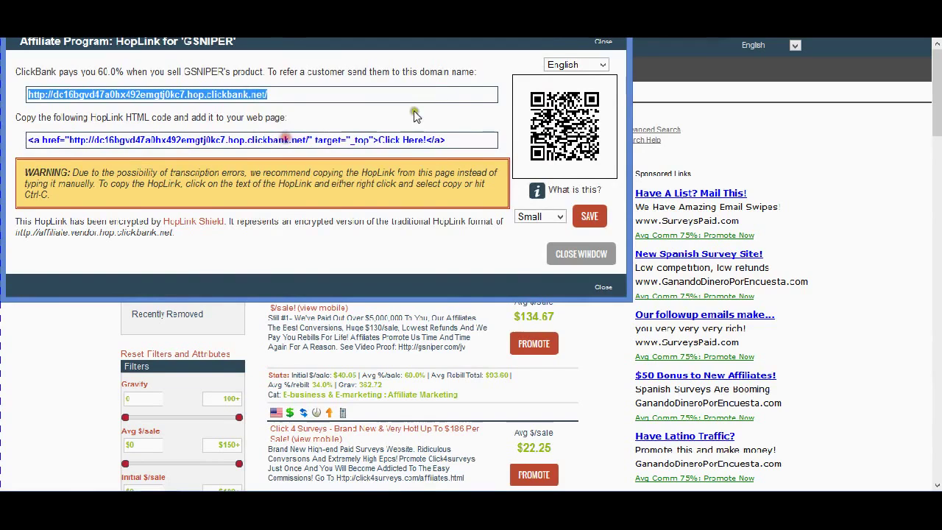
- Close the HopLink window and start a new Facebook ad via Create Ads in the account menu
left_click(604, 41)
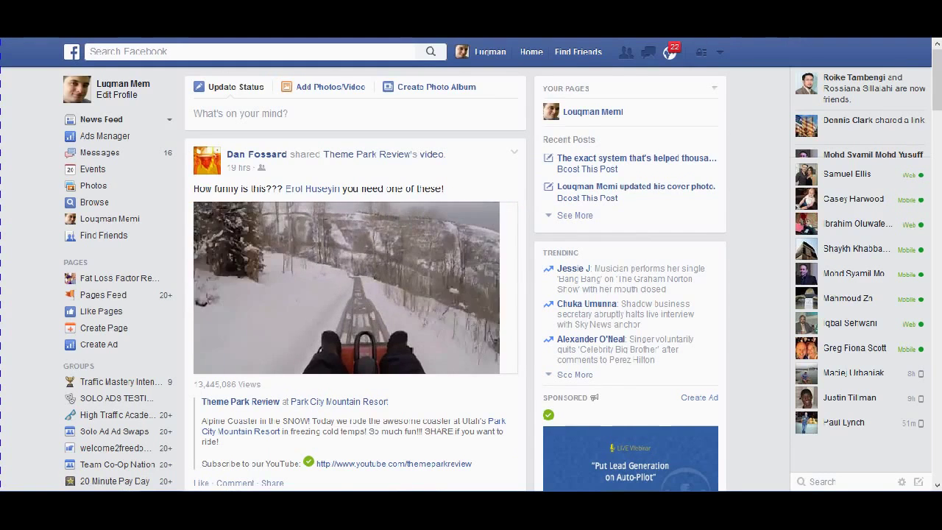
left_click(720, 53)
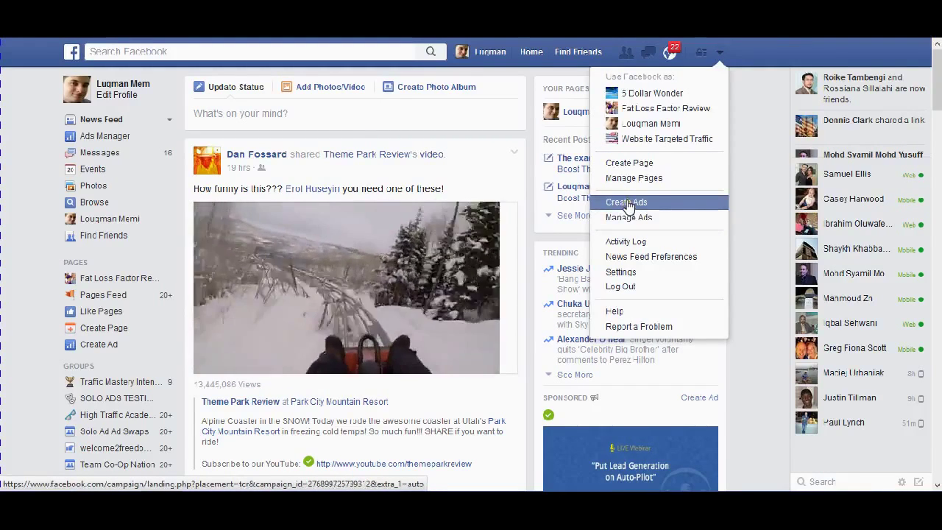
left_click(626, 203)
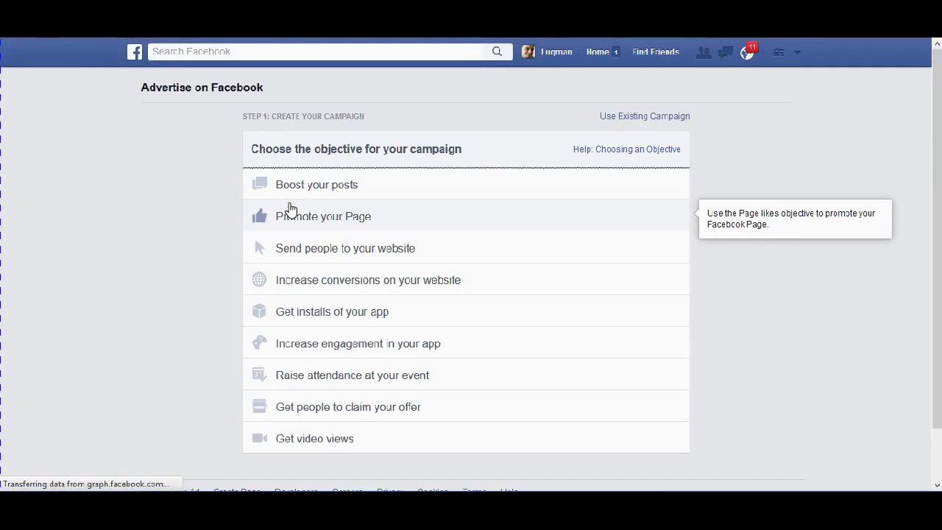
- Choose the 'Send people to your website' objective, pasting the HopLink and then clearing it
left_click(331, 253)
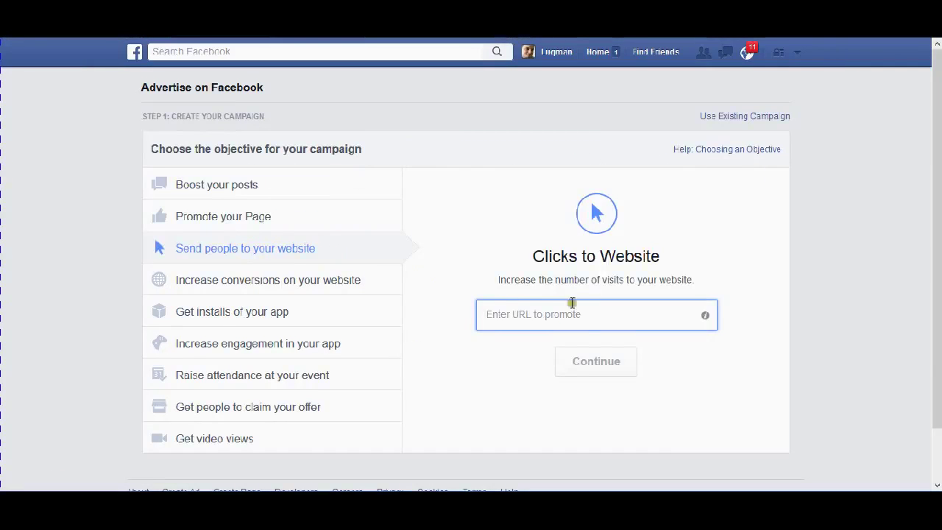
key("ctrl+v")
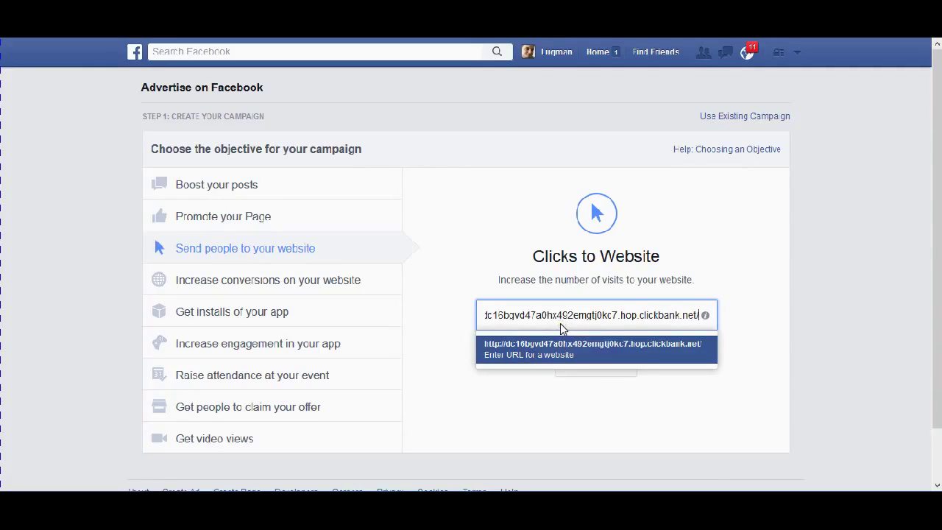
key("BackSpace")
key("BackSpace")
key("BackSpace")
key("BackSpace")
key("BackSpace")
key("BackSpace")
key("BackSpace")
key("BackSpace")
key("BackSpace")
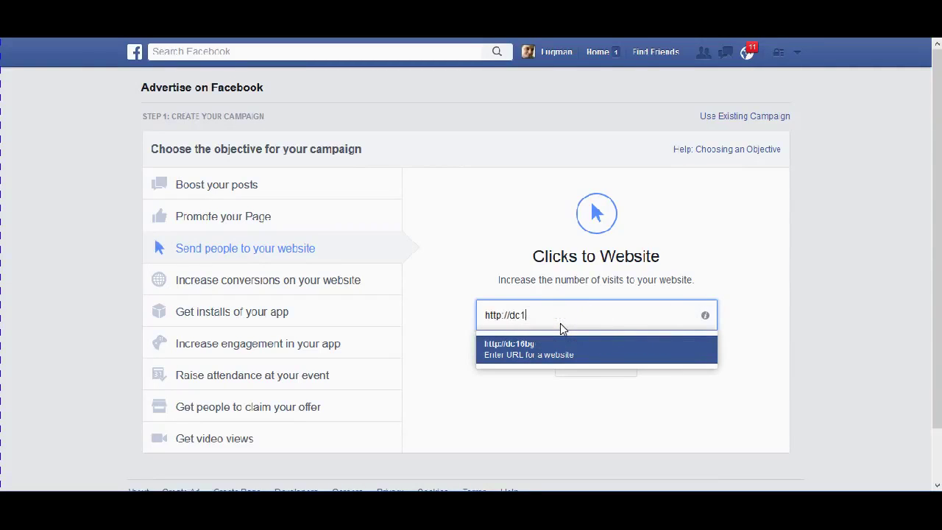
key("BackSpace")
key("BackSpace")
key("BackSpace")
left_click(446, 315)
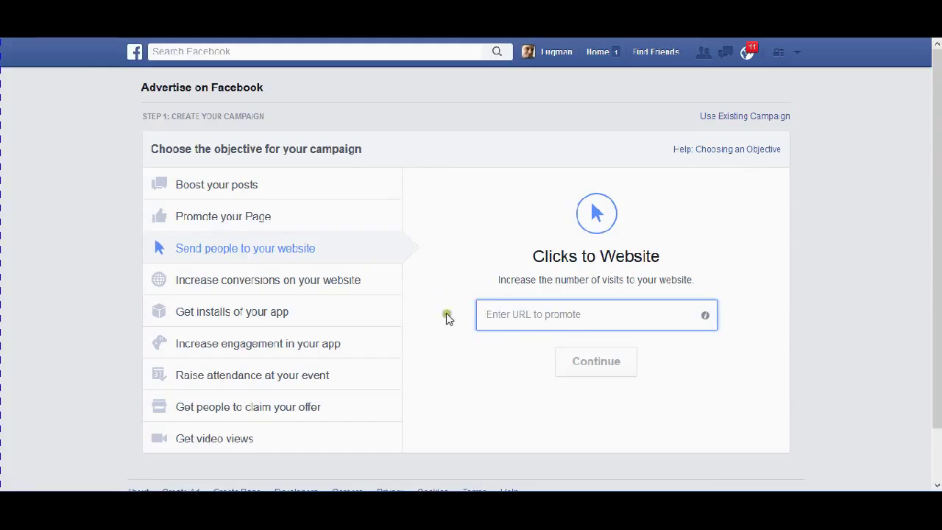
left_click(468, 280)
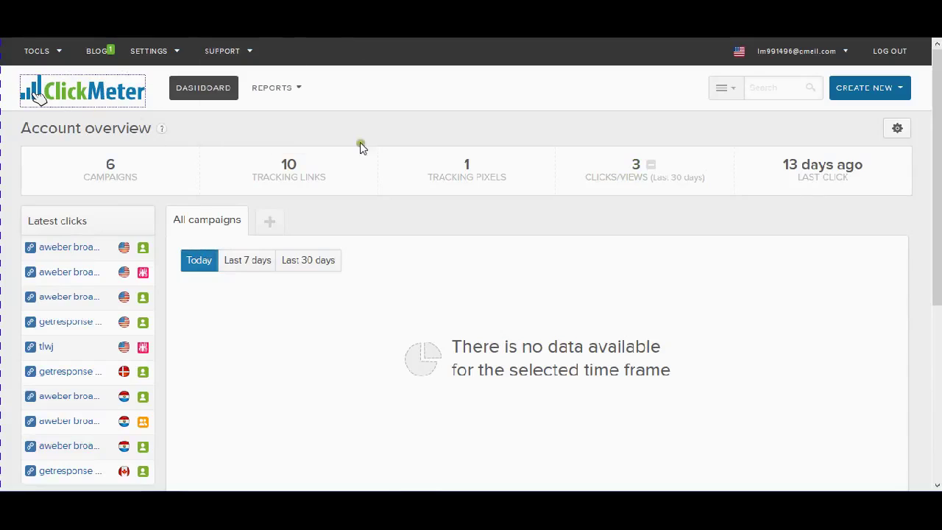
- Open ClickMeter's new tracking link form from Create New > Tracking Link
left_click(902, 93)
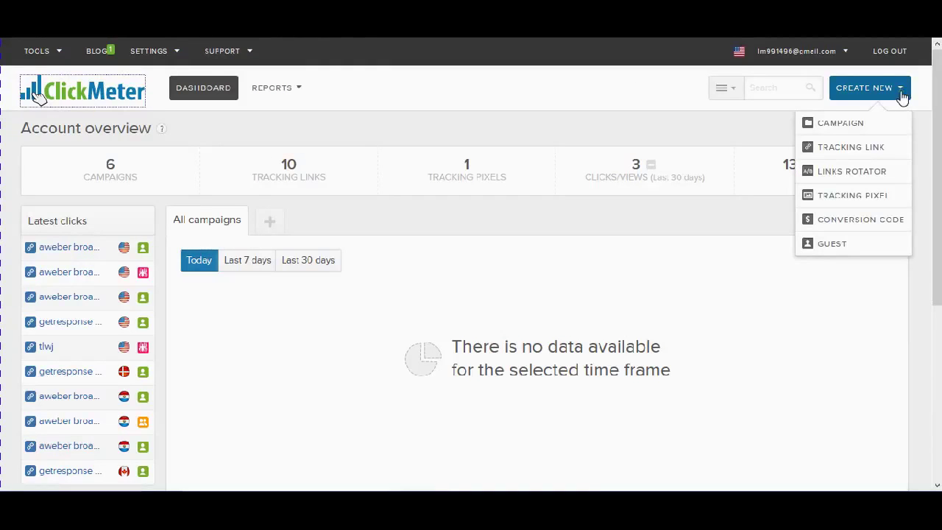
left_click(848, 151)
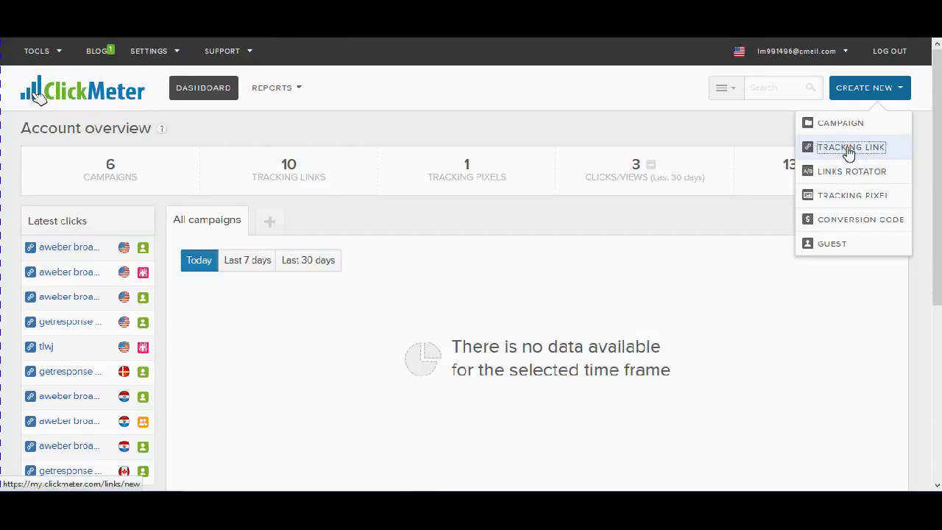
left_click(848, 151)
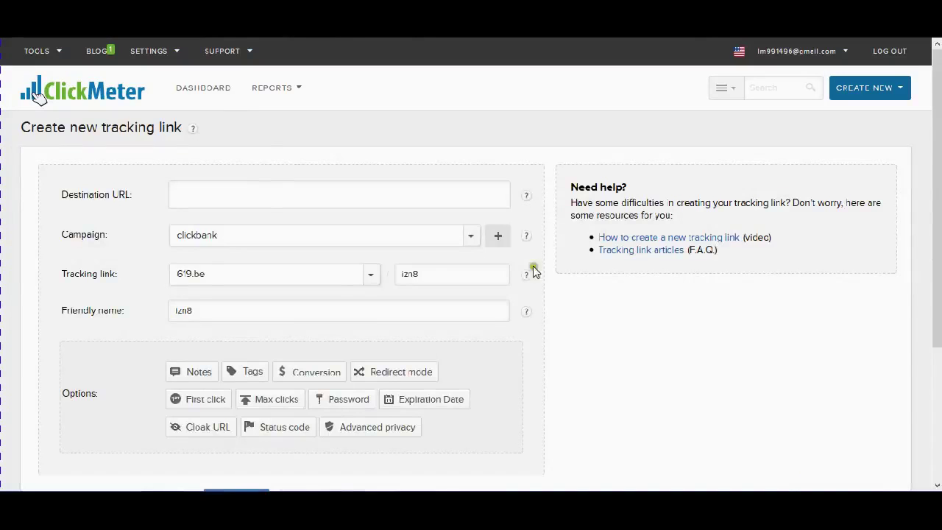
- Create a tracking link to the pasted HopLink in a new campaign named 'gsniper'
left_click(270, 192)
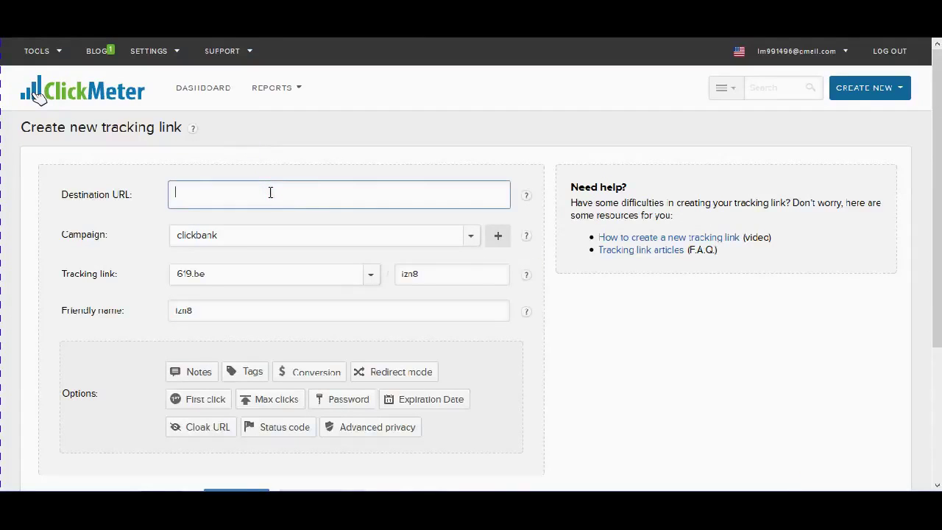
key("ctrl+v")
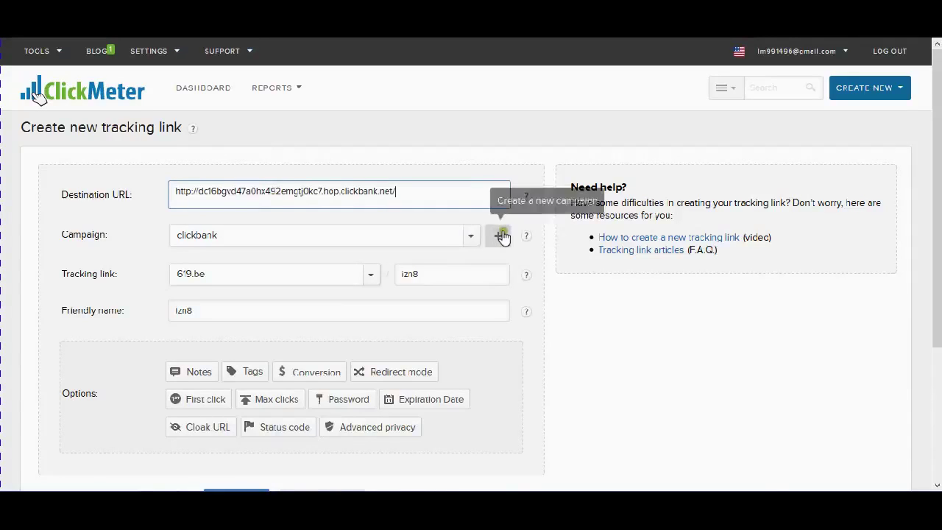
left_click(500, 234)
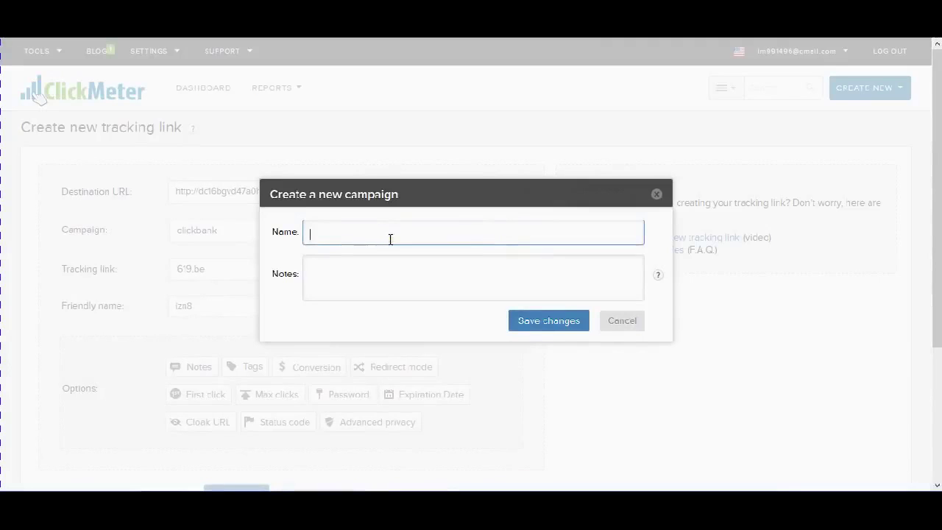
type("gsnip")
type("er")
left_click(561, 330)
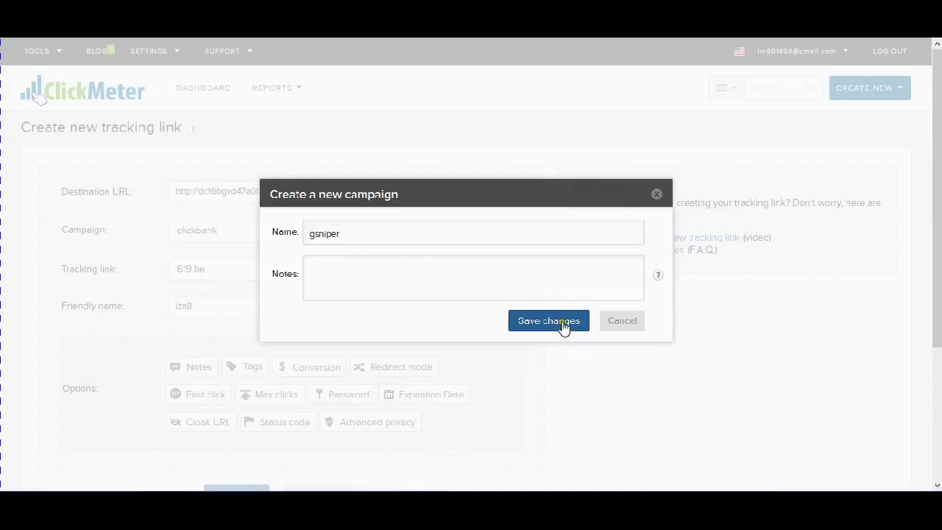
left_click(561, 324)
left_click(552, 325)
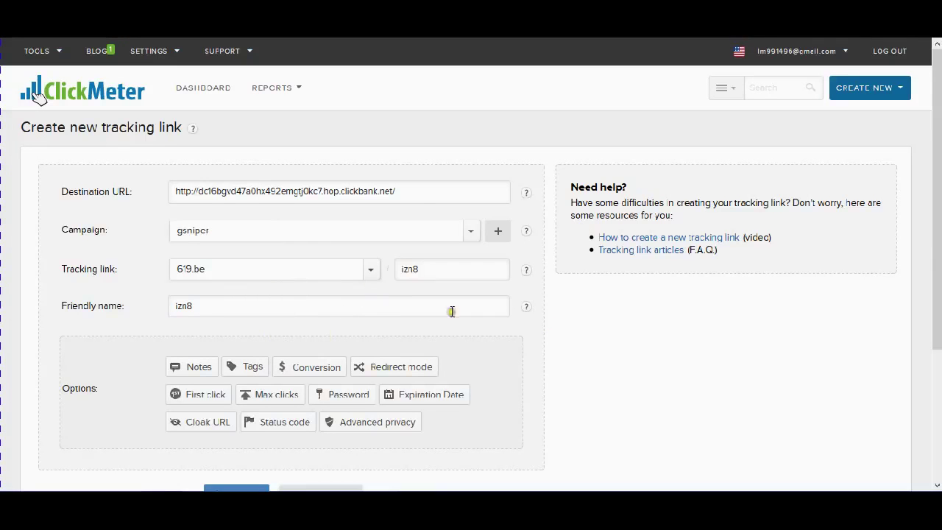
scroll(471, 294, "down", 2)
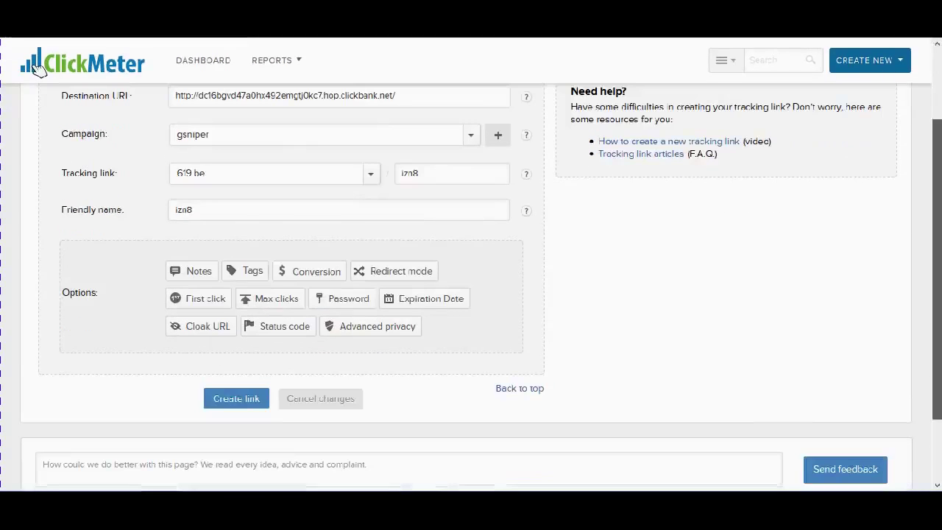
left_click(215, 401)
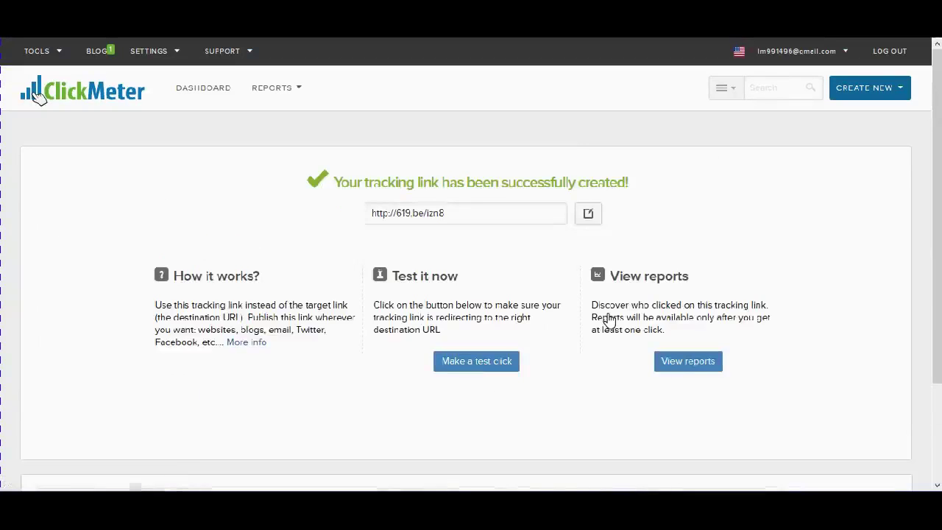
left_click(447, 213)
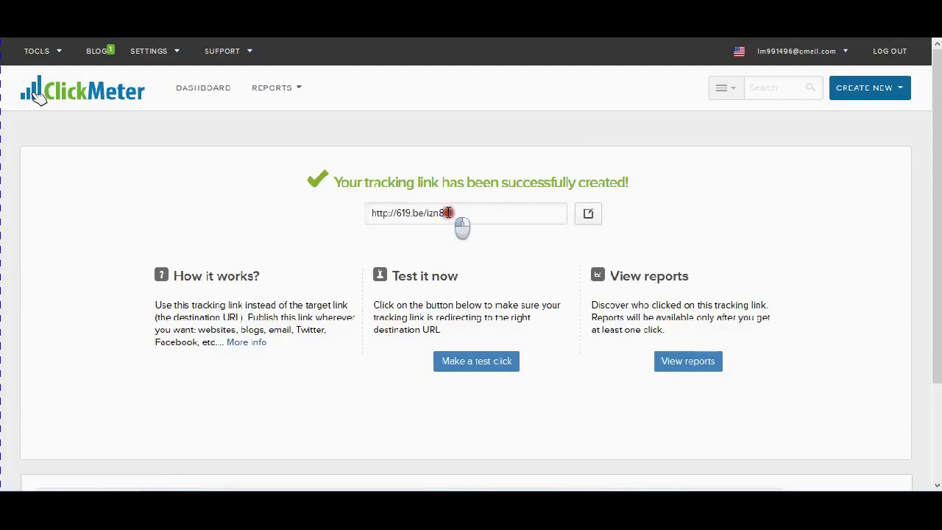
right_click(415, 214)
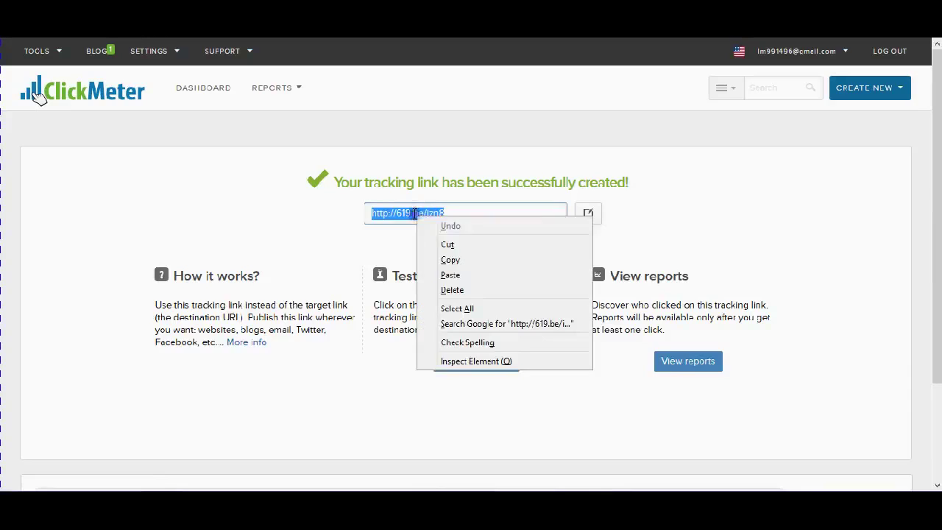
left_click(450, 260)
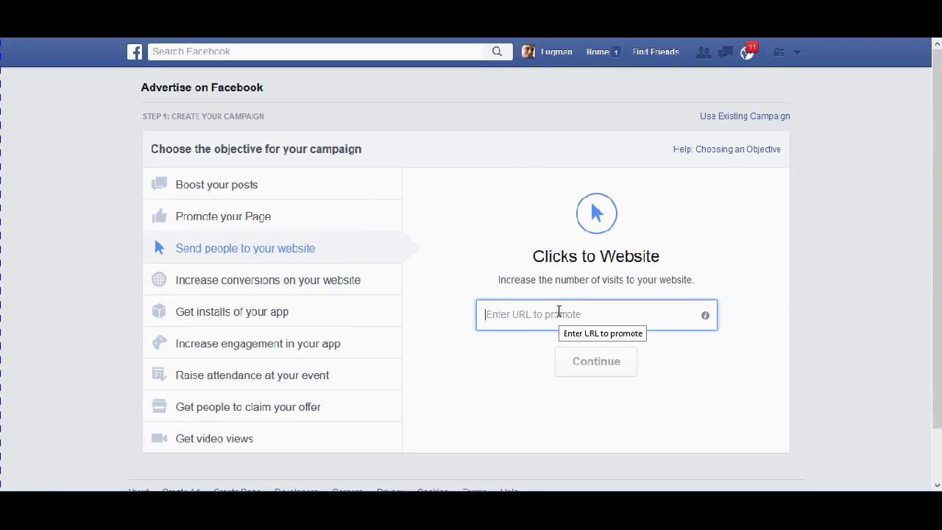
key("ctrl+v")
left_click(801, 314)
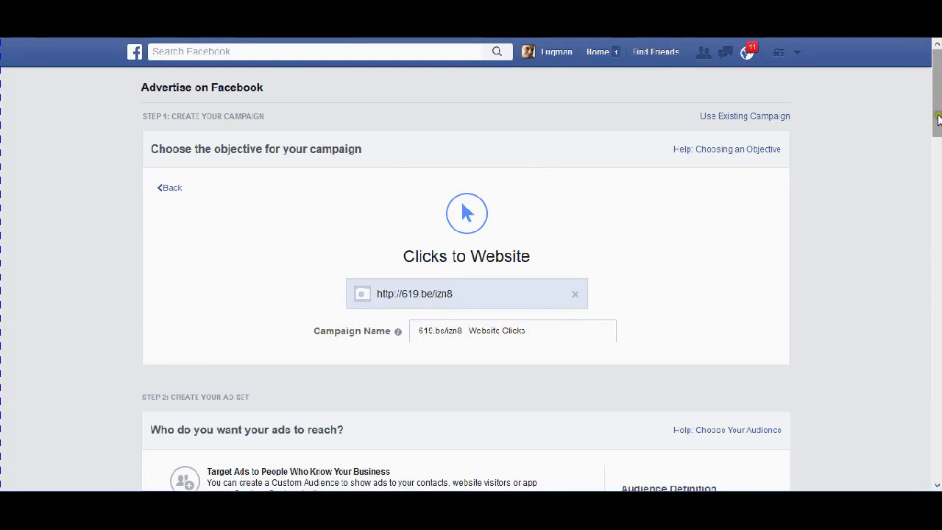
left_click_drag(938, 119, 937, 160)
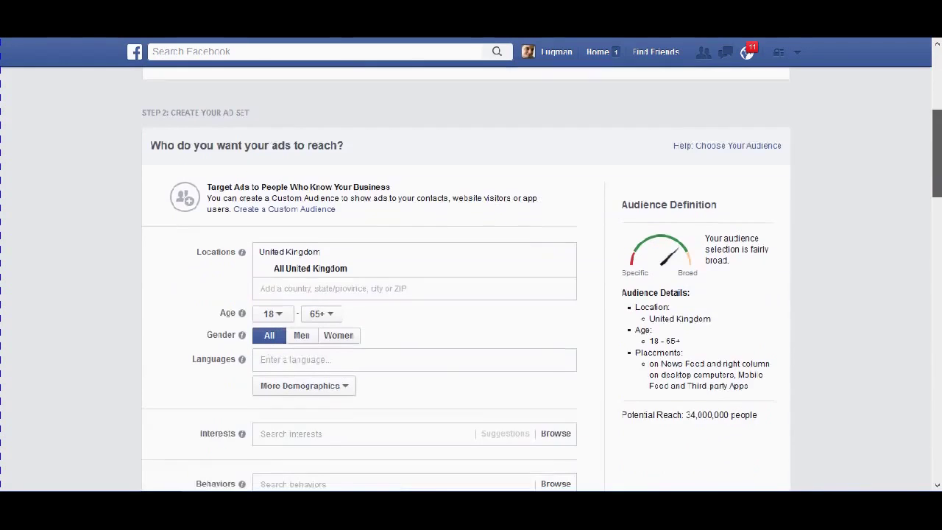
scroll(452, 142, "down", 1)
scroll(451, 142, "down", 2)
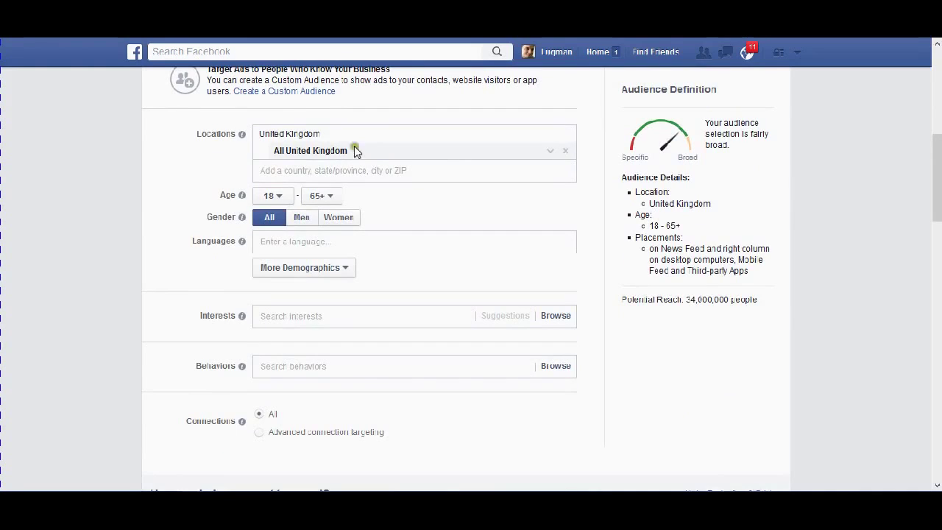
mouse_move(310, 268)
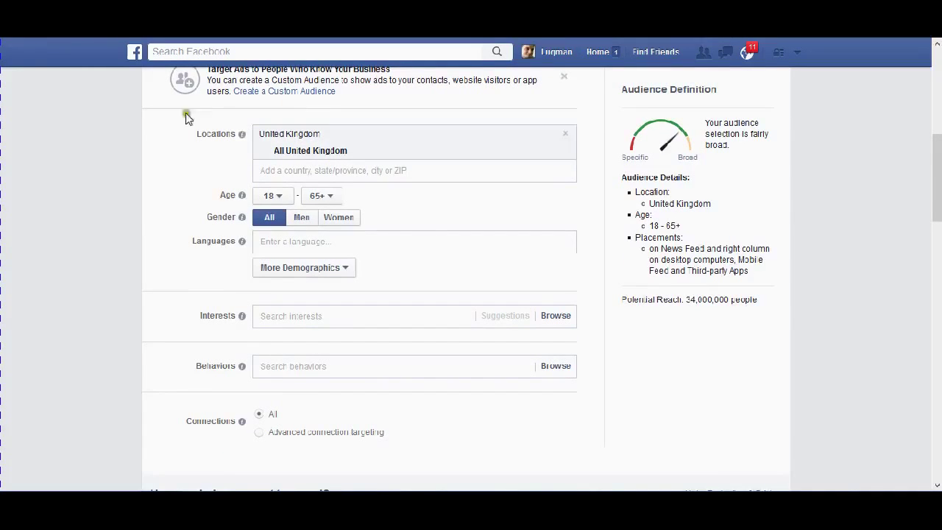
- Add United States, Canada and Australia to the target locations
left_click(352, 168)
type("united states")
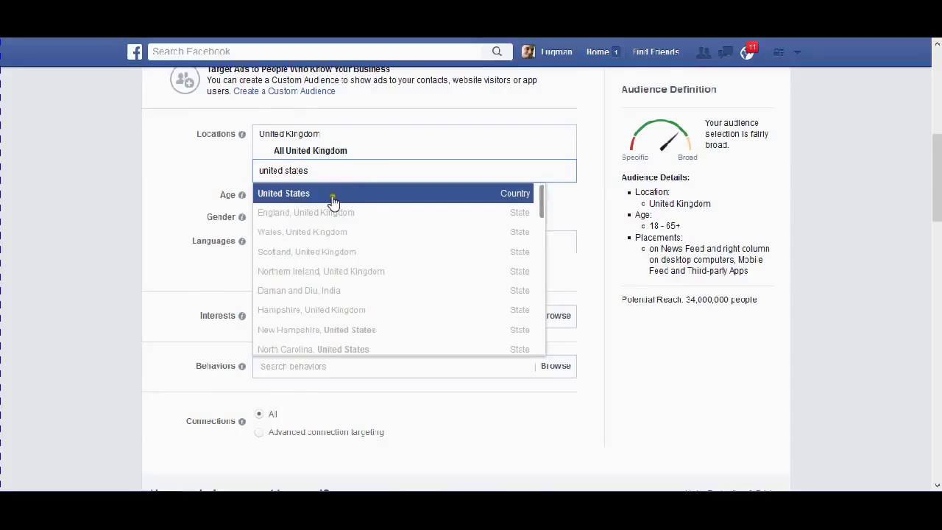
left_click(353, 192)
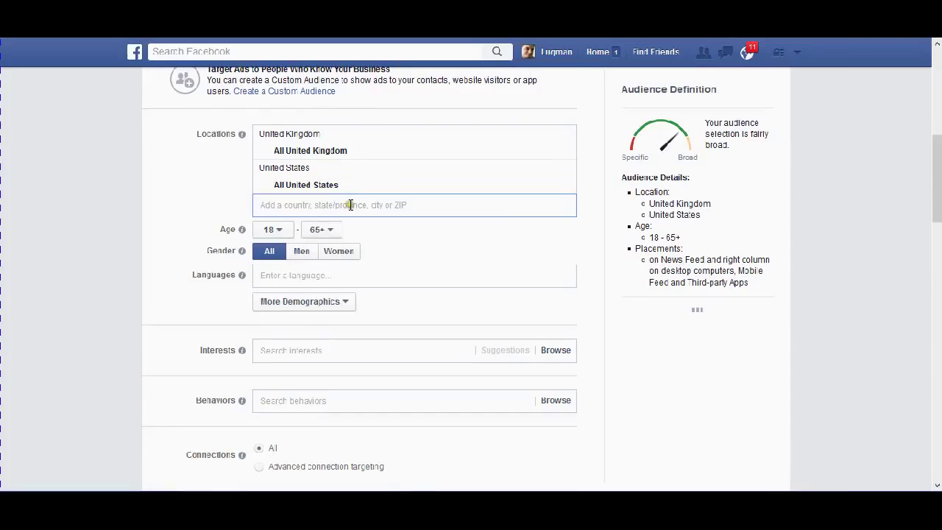
type("canada")
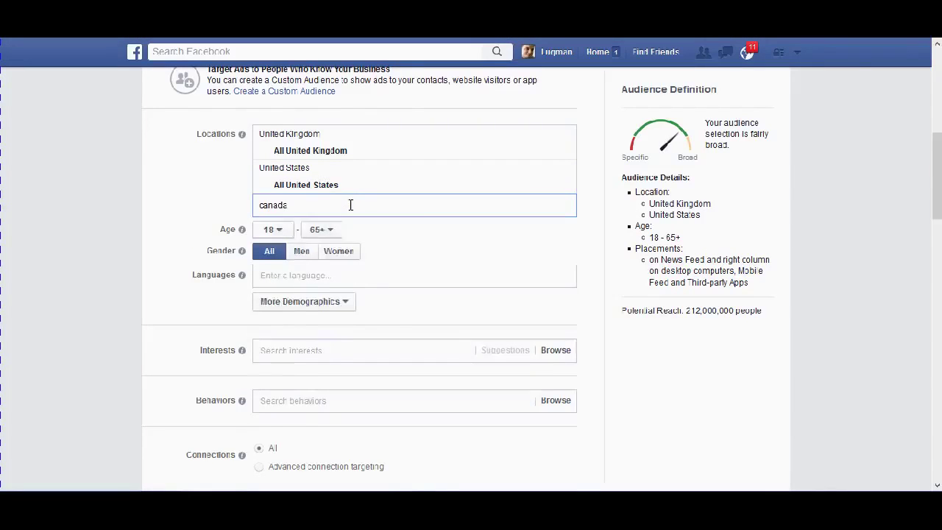
left_click(298, 227)
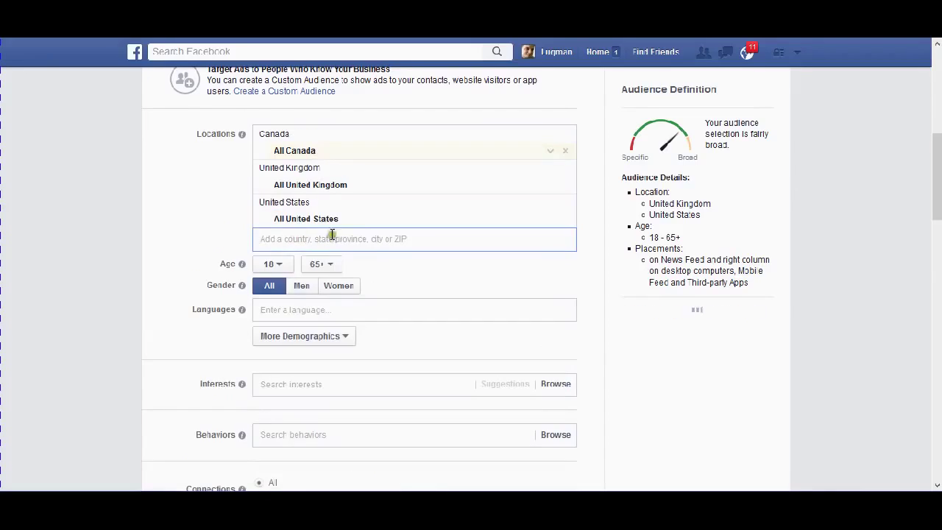
type("austr")
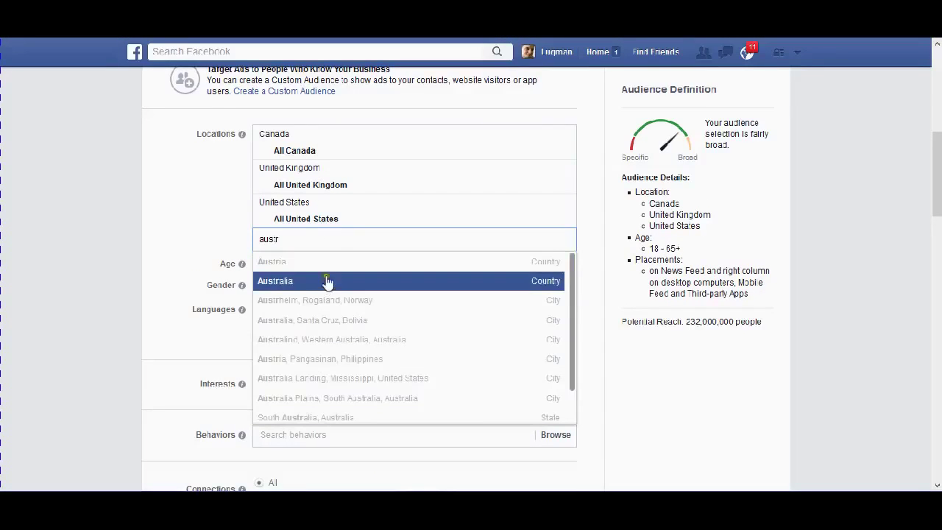
left_click(325, 281)
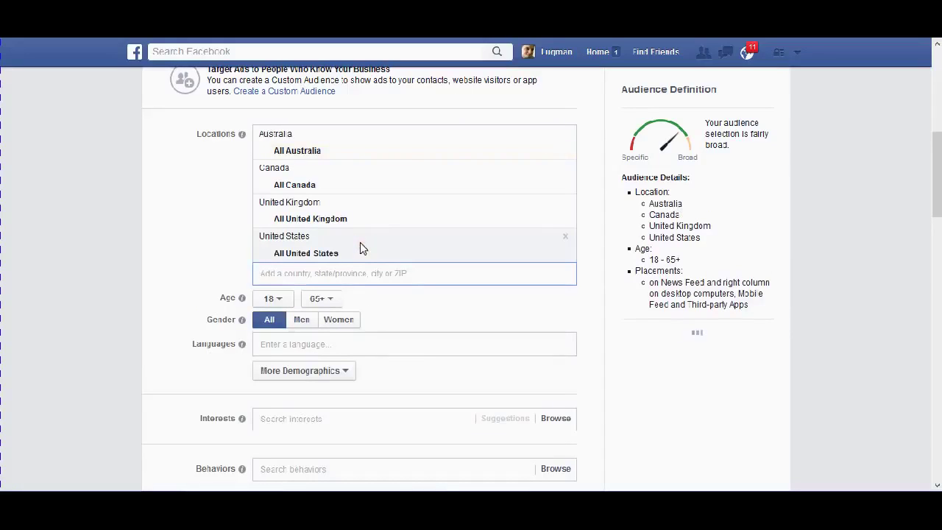
- Try searching for New Zealand in Locations, clearing each search that finds nothing
type("neaze")
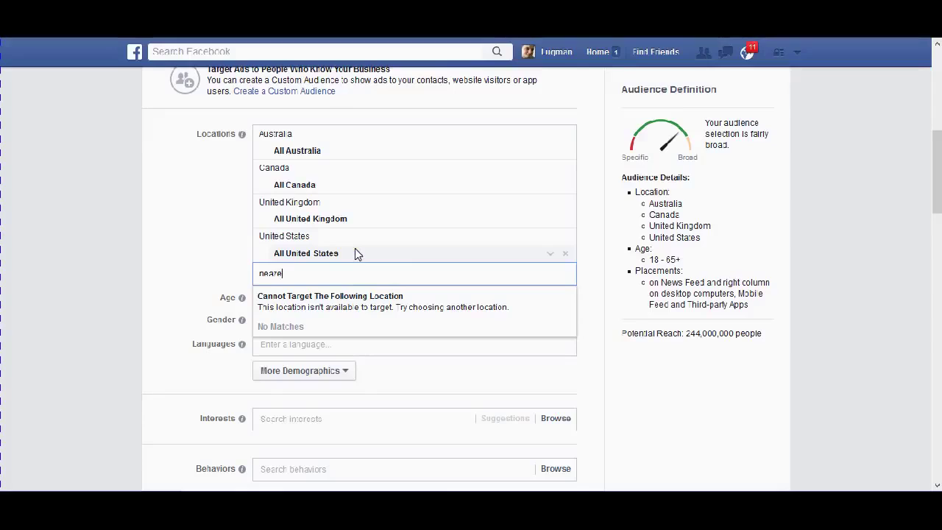
key("BackSpace")
key("BackSpace")
key("BackSpace")
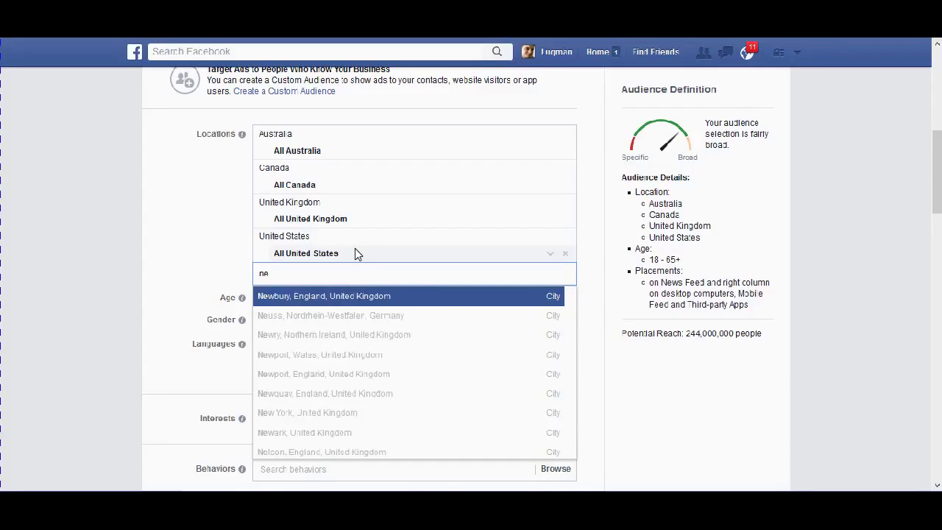
type("w")
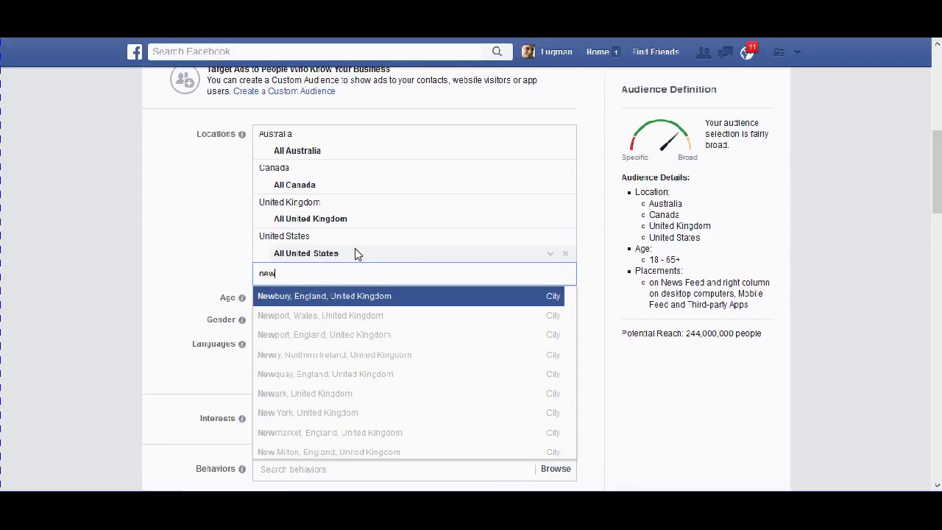
type("z")
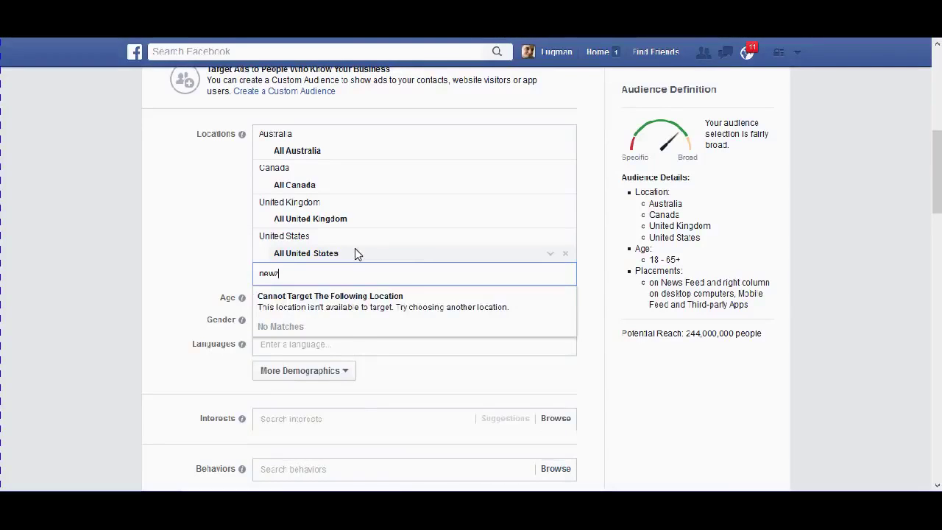
key("BackSpace")
key("BackSpace")
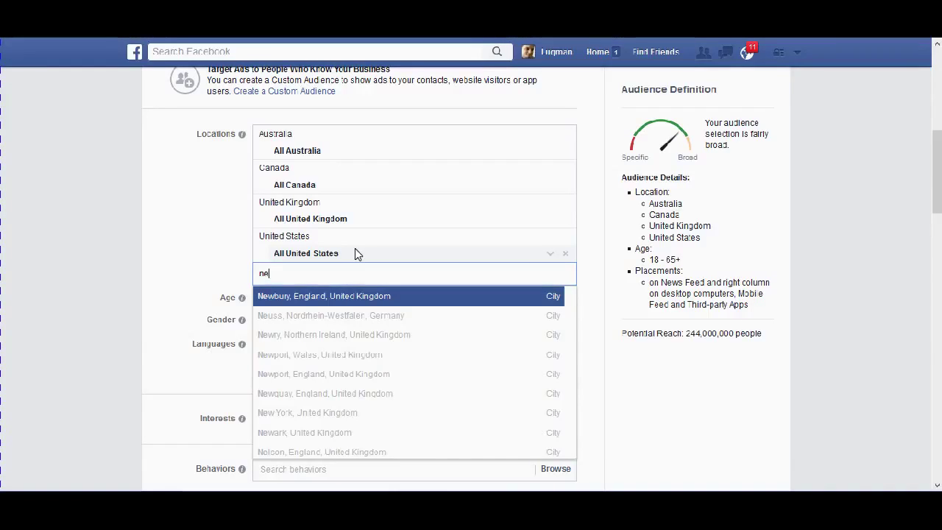
key("BackSpace")
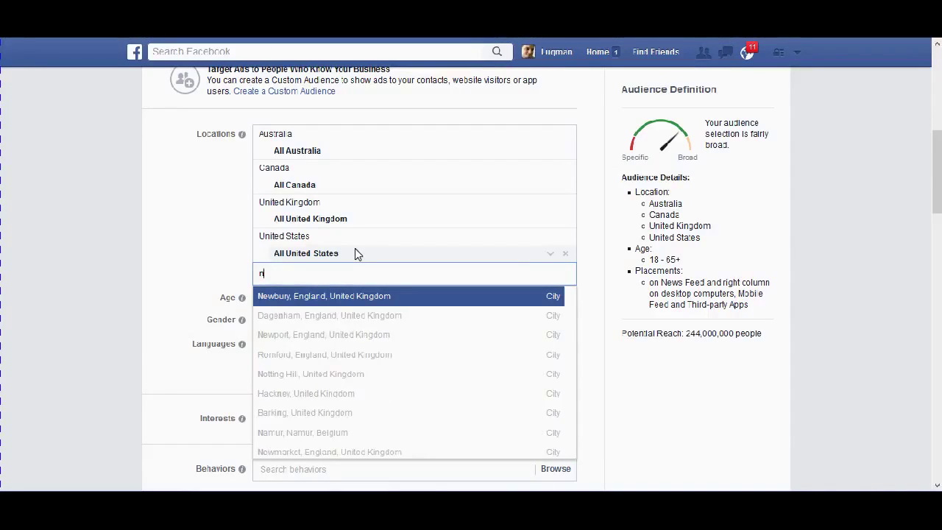
type("neaze")
key("BackSpace")
key("BackSpace")
key("BackSpace")
key("BackSpace")
key("BackSpace")
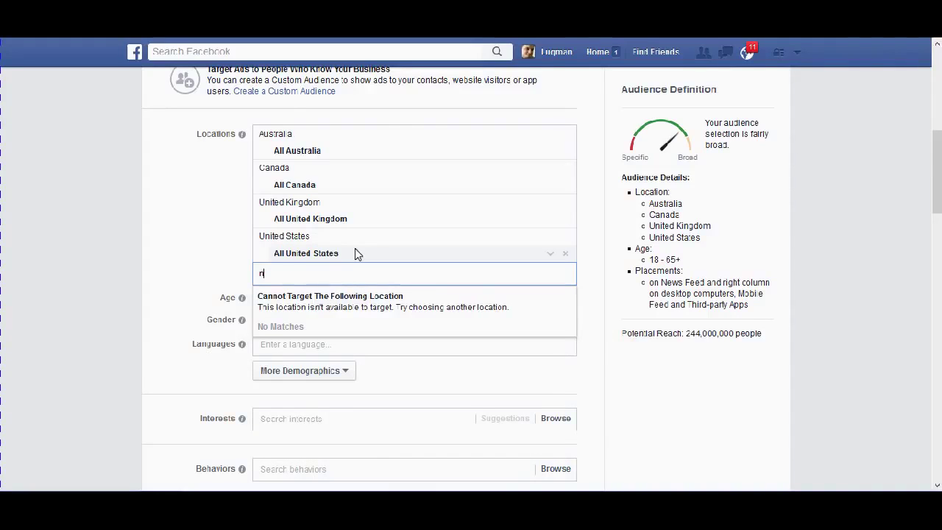
key("BackSpace")
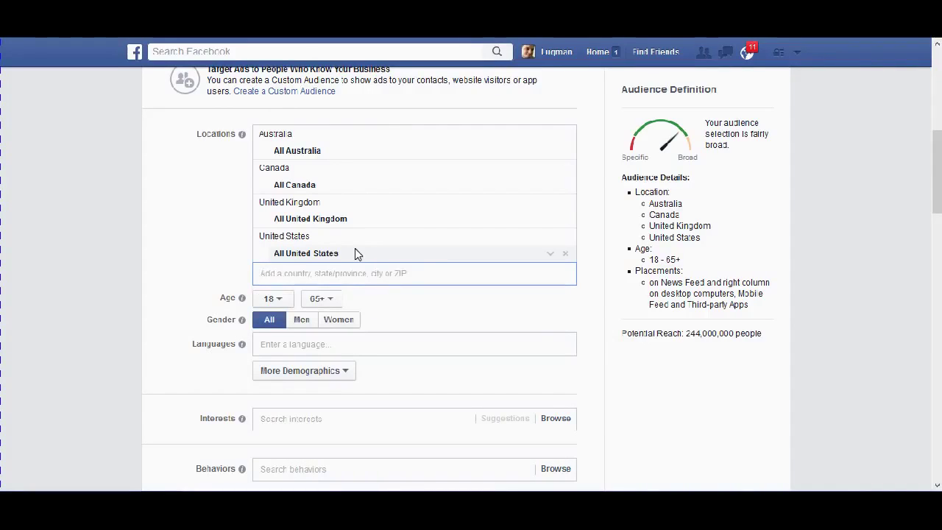
type("new")
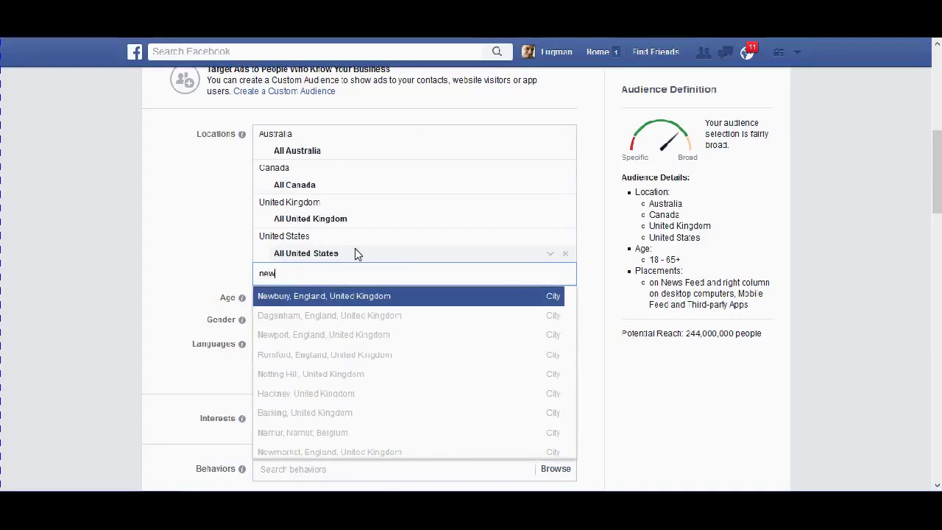
type("7")
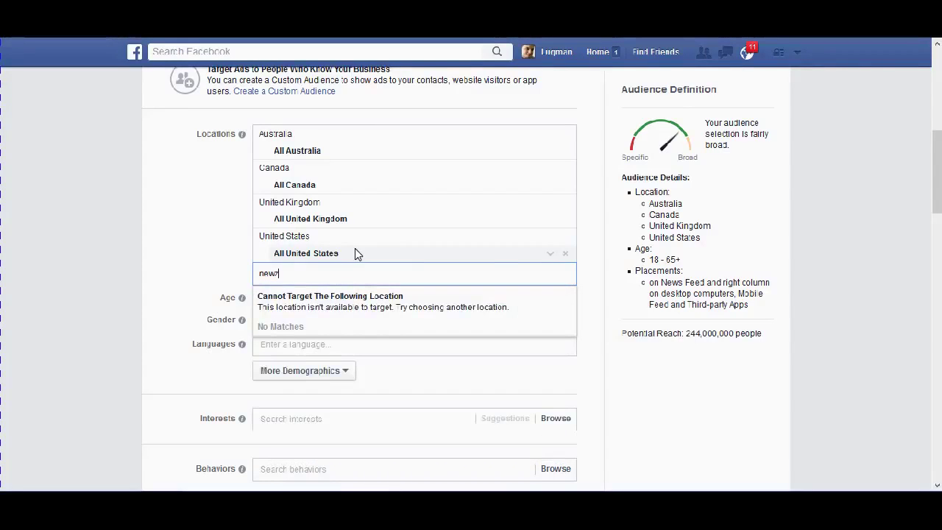
key("BackSpace")
type("zea")
key("BackSpace")
key("BackSpace")
key("BackSpace")
key("BackSpace")
key("BackSpace")
key("BackSpace")
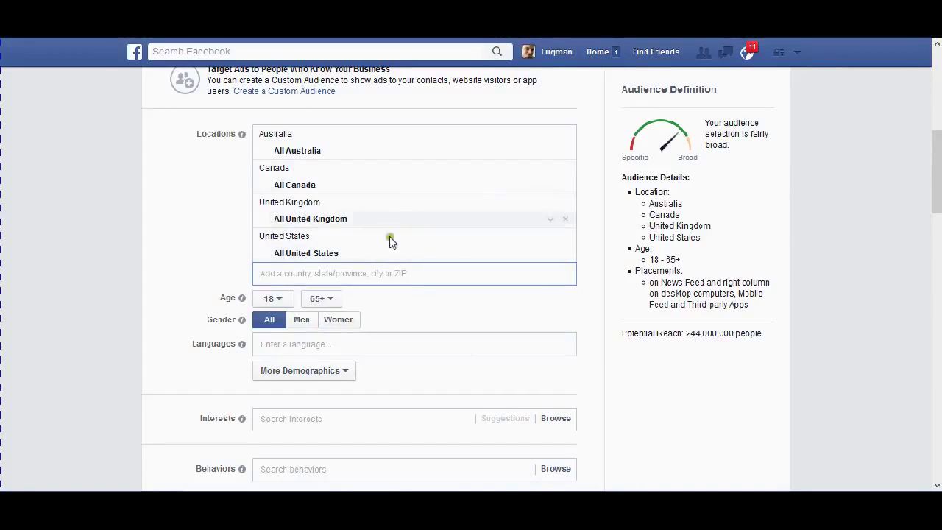
left_click(178, 234)
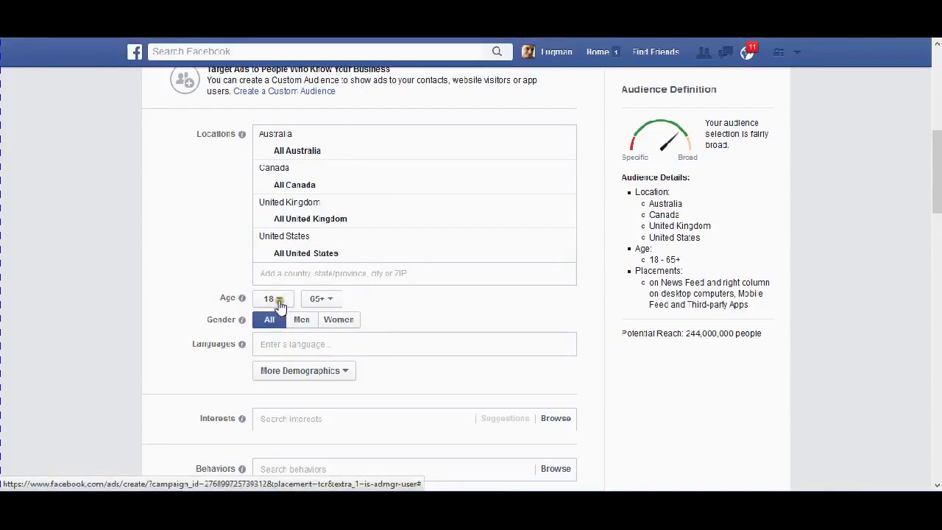
- Set the maximum audience age to 45
left_click(330, 300)
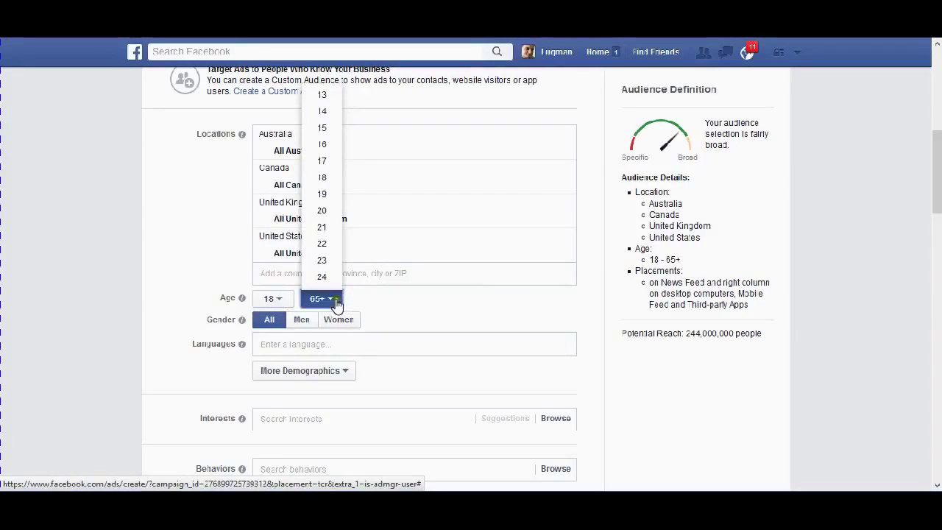
left_click(336, 120)
left_click_drag(337, 119, 341, 206)
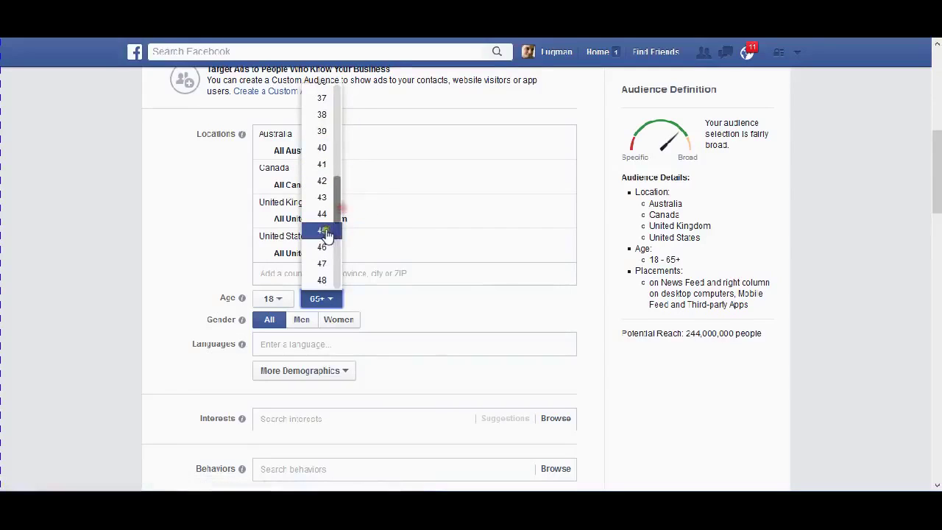
left_click(324, 231)
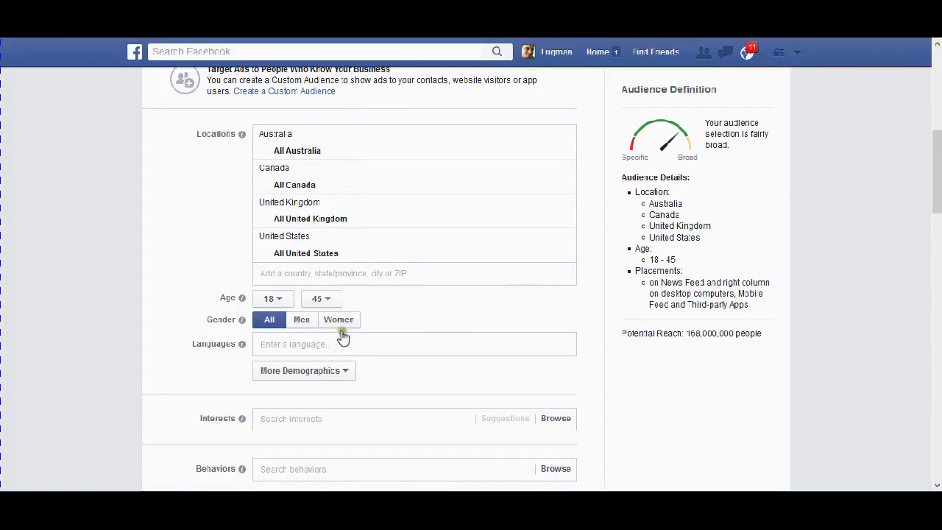
- Type 'newzea' into the location search again, then open a new browser tab
left_click(330, 274)
type("n")
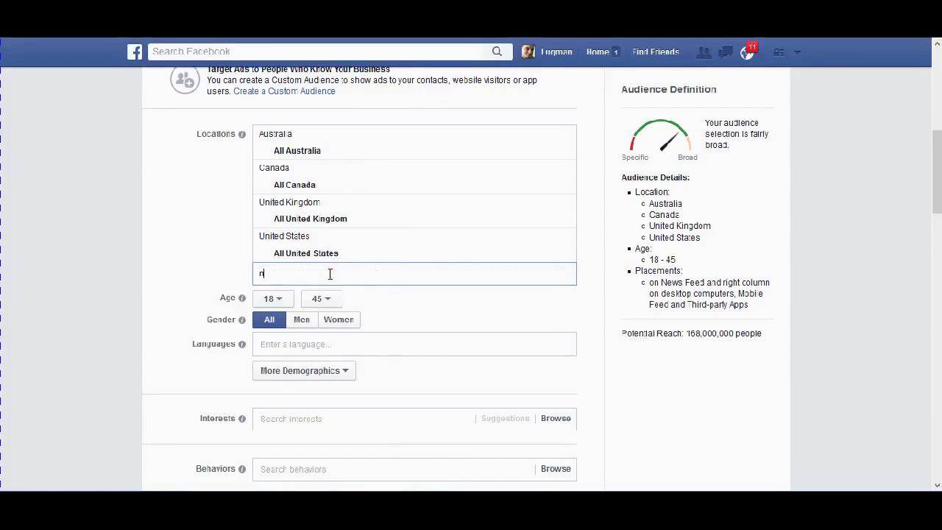
type("ew")
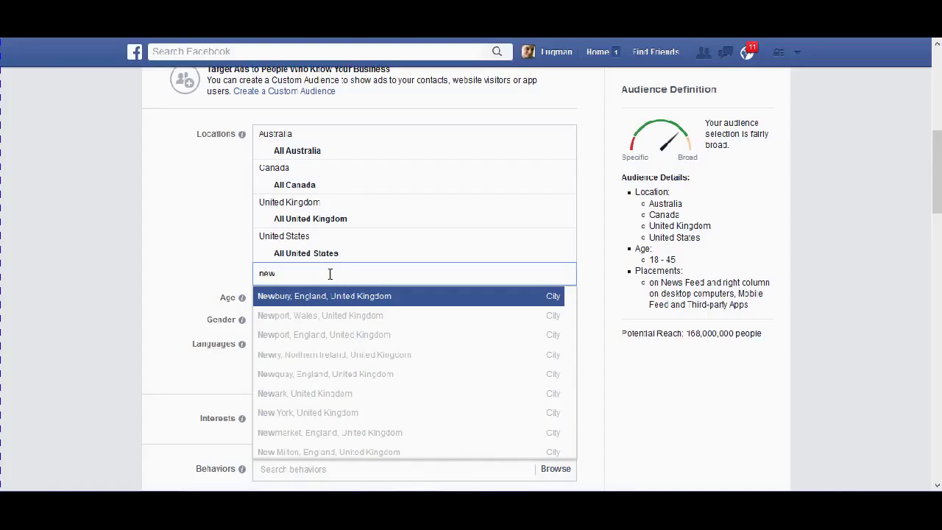
key("BackSpace")
key("BackSpace")
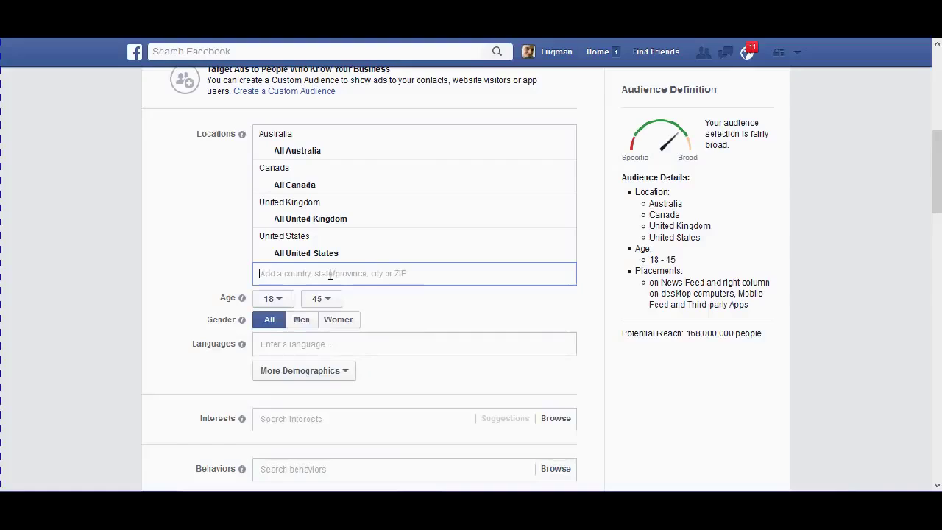
type("ze")
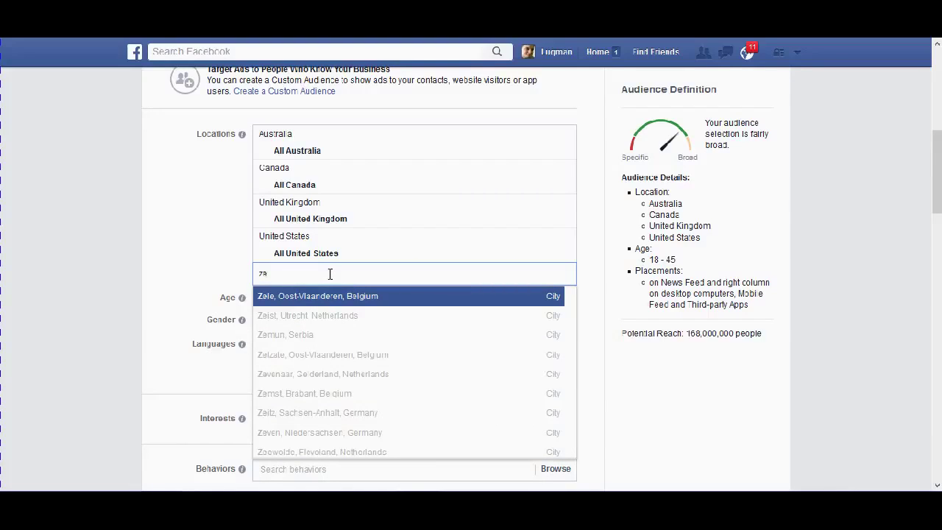
key("BackSpace")
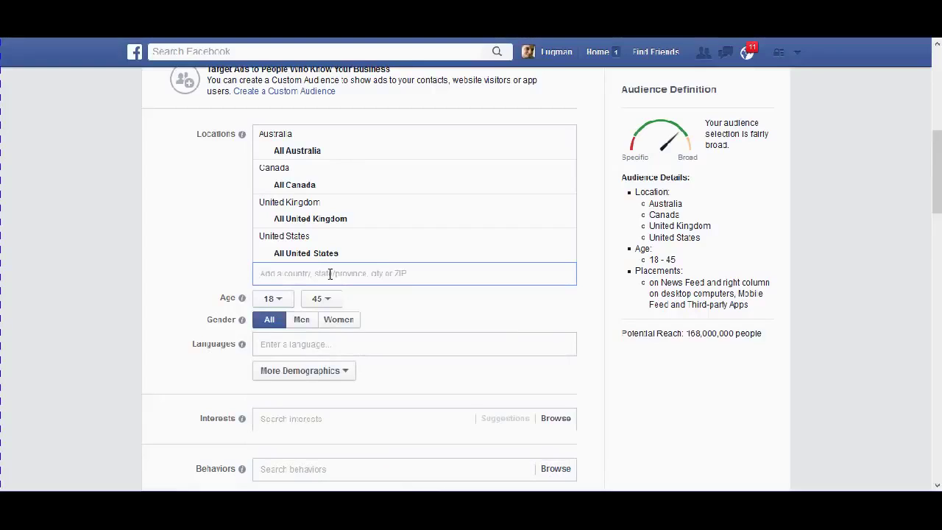
type("new")
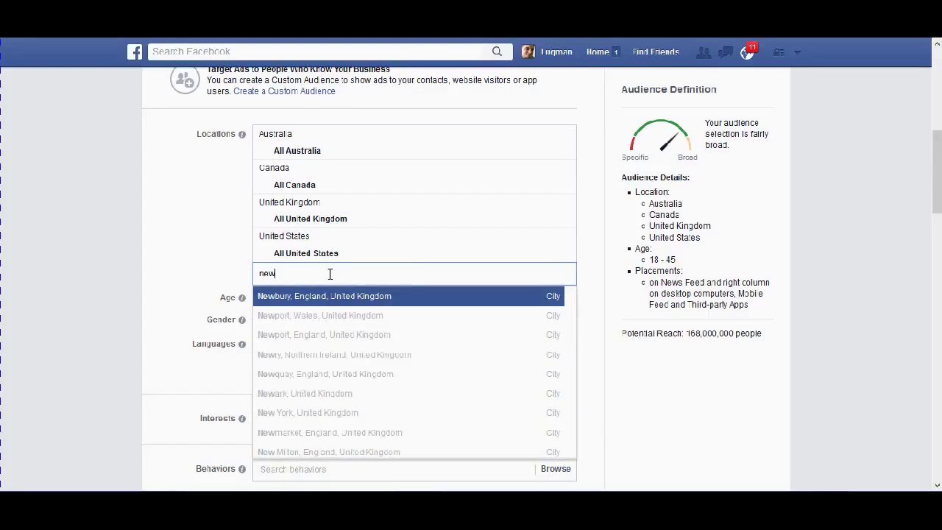
type("zea")
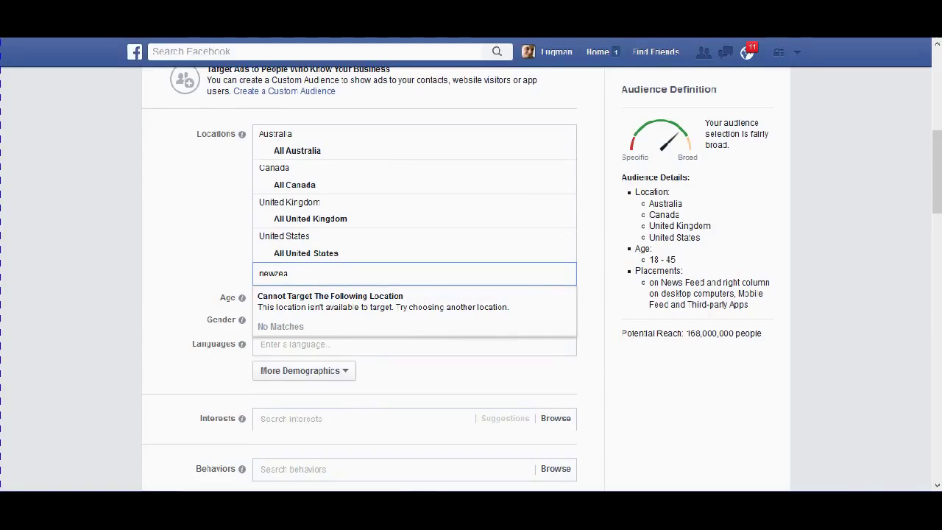
key("ctrl+t")
- Go to Google and search 'new zealand' from the 'newze' suggestion
type("g")
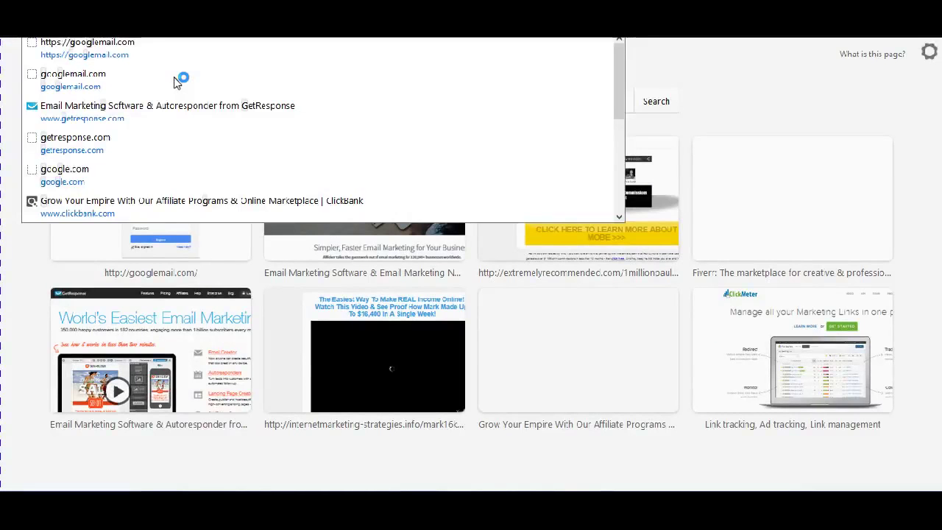
type("oogle")
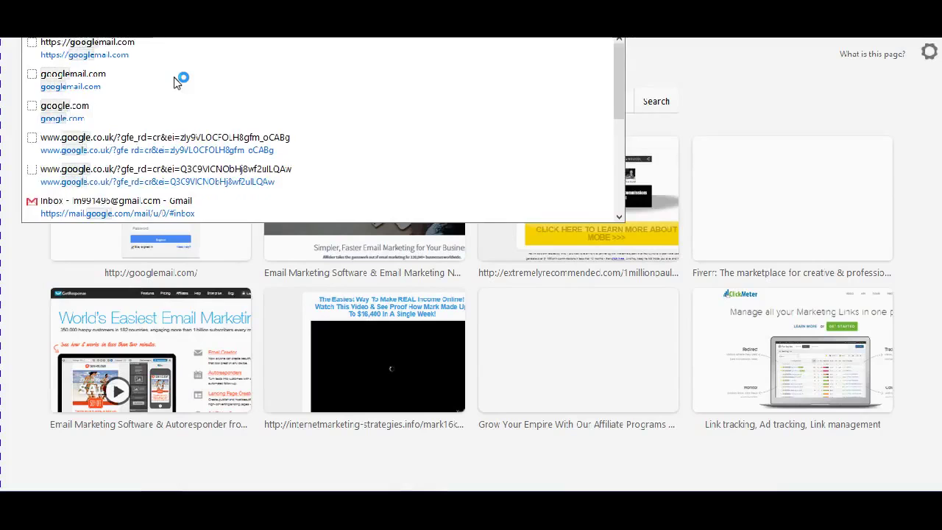
scroll(176, 82, "down", 1)
scroll(176, 82, "down", 1)
key("Return")
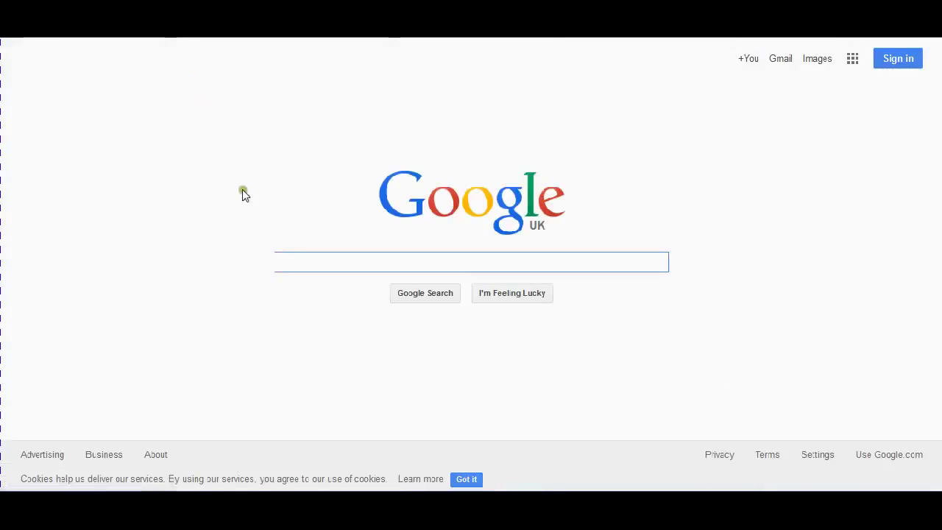
type("n")
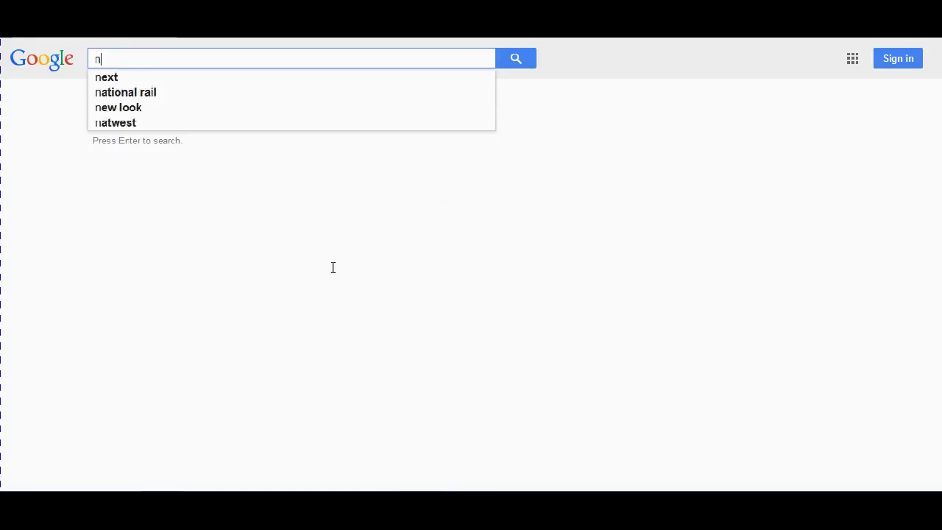
type("ewze")
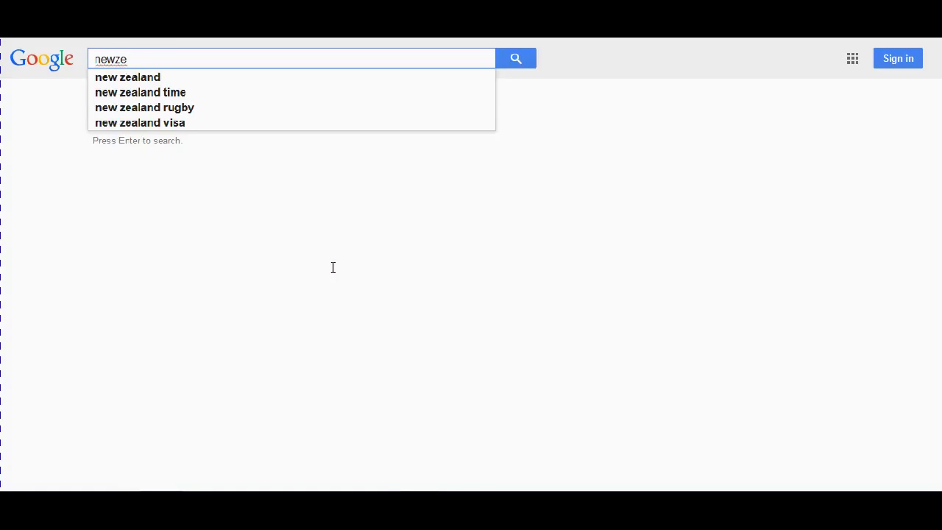
left_click(143, 77)
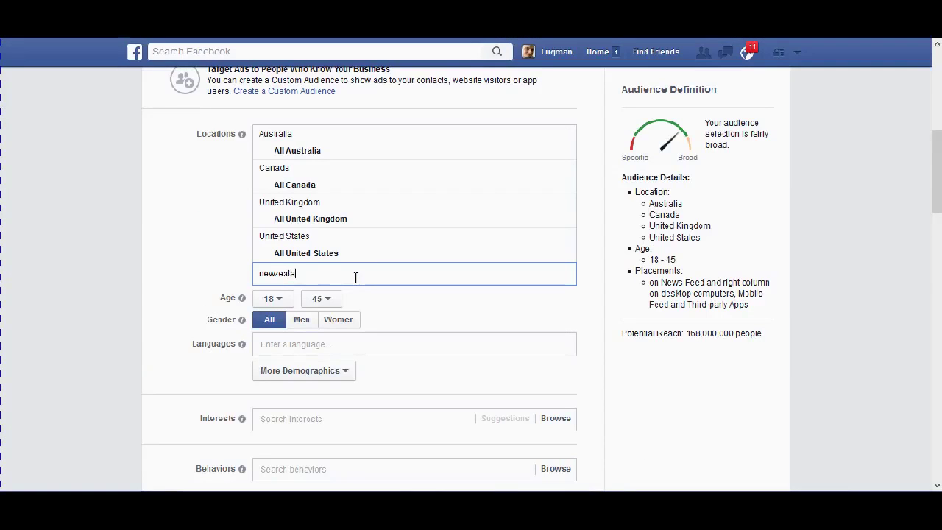
- Fix the misspelled location text and add New Zealand as a target country
type("nd")
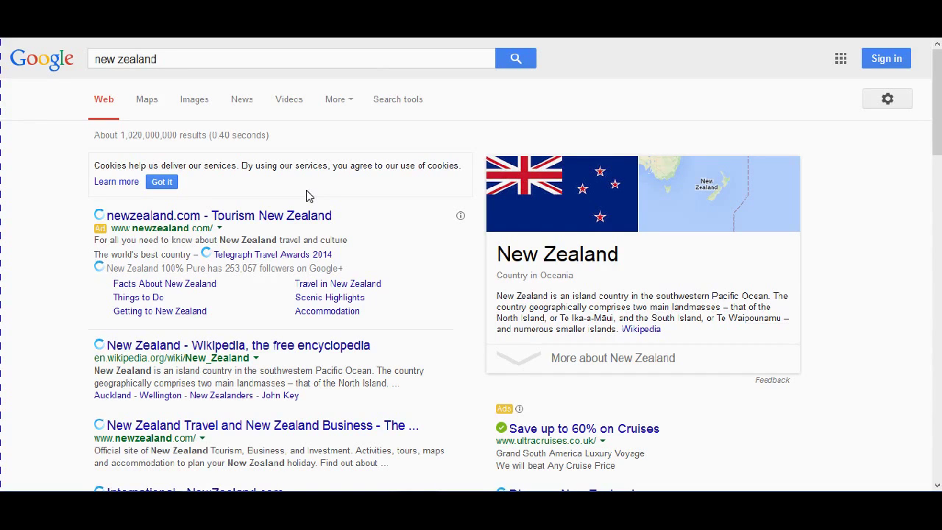
left_click(297, 182)
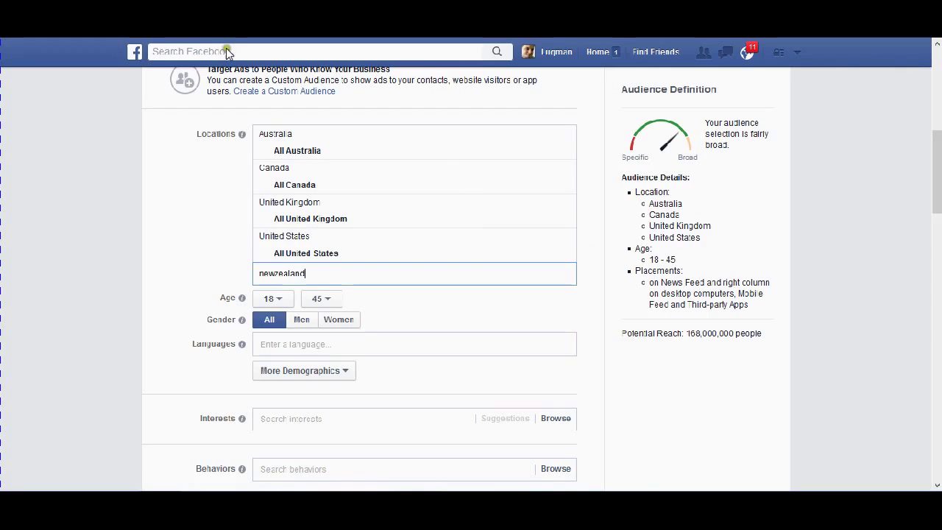
double_click(275, 272)
key("BackSpace")
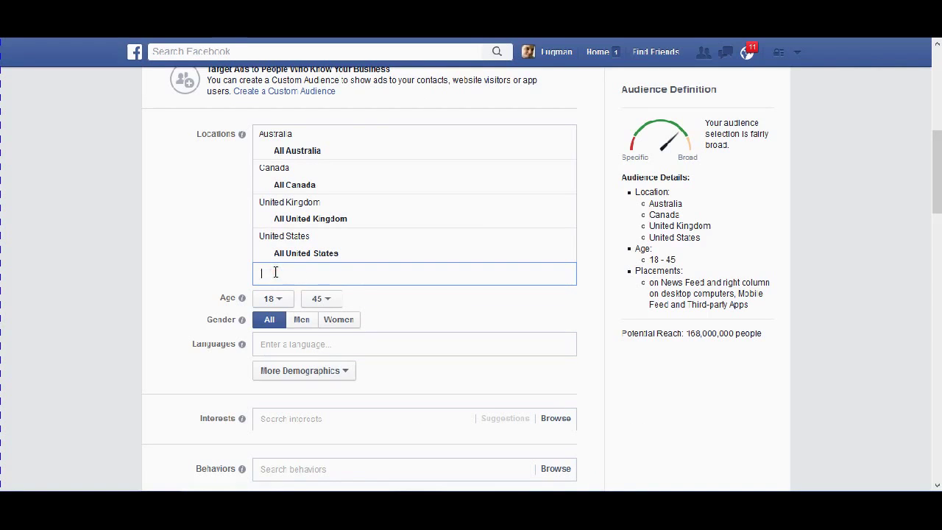
type("new z")
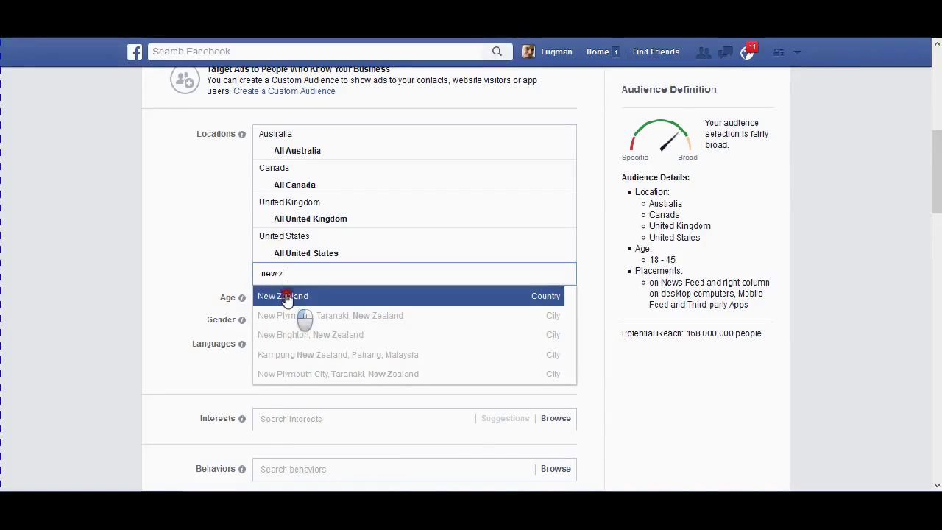
left_click(288, 297)
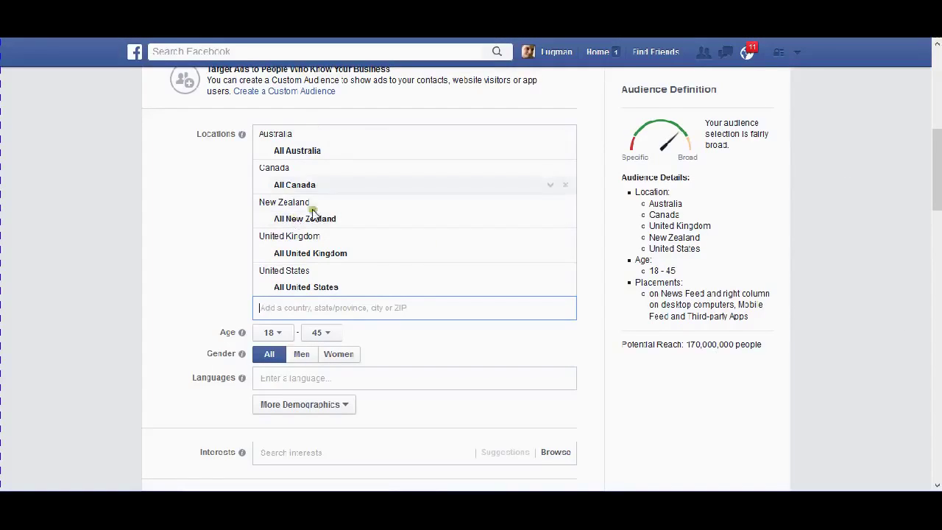
- Check the potential reach figure of 170,000,000 people
left_click(392, 212)
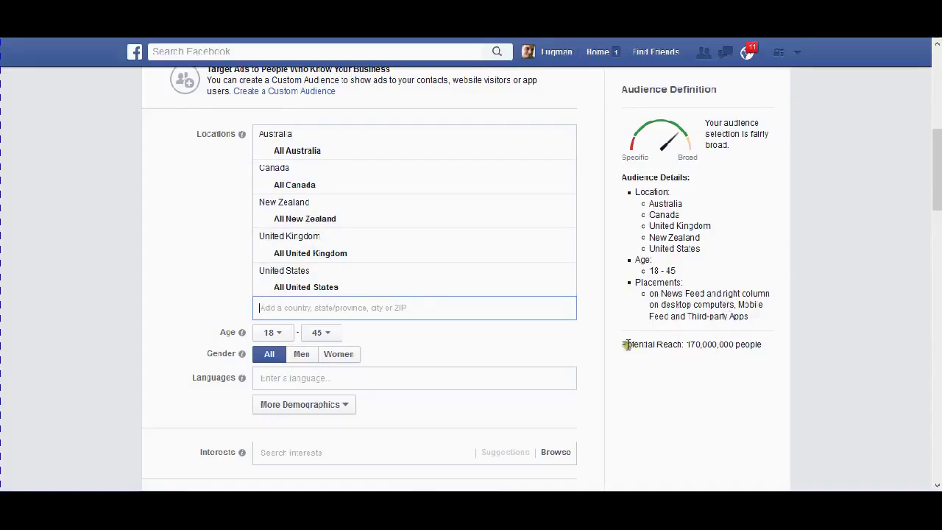
left_click(690, 344)
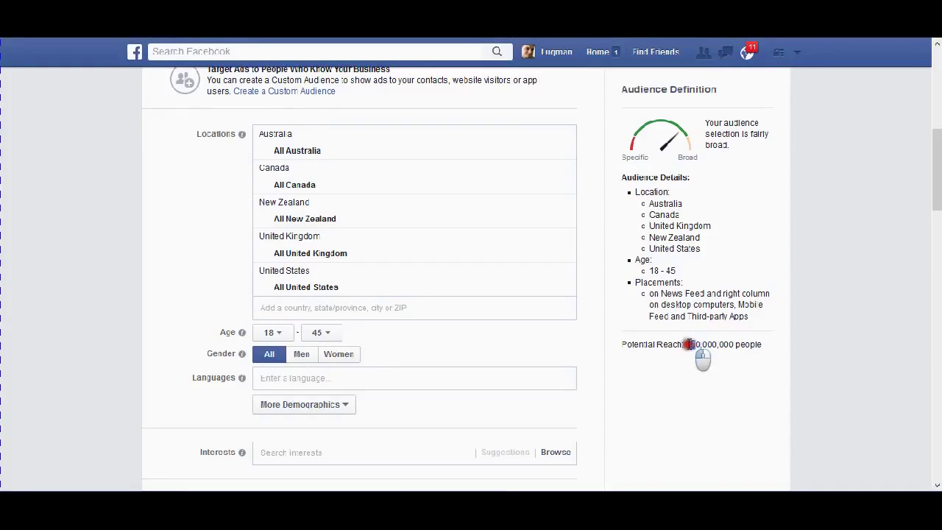
left_click_drag(695, 344, 721, 345)
left_click(720, 374)
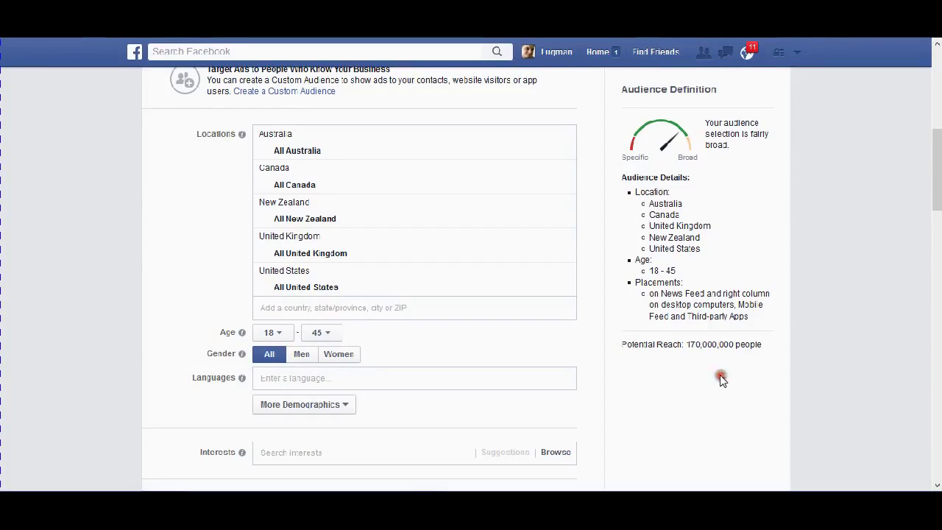
- Target men only with English (All) as the language
scroll(688, 110, "down", 3)
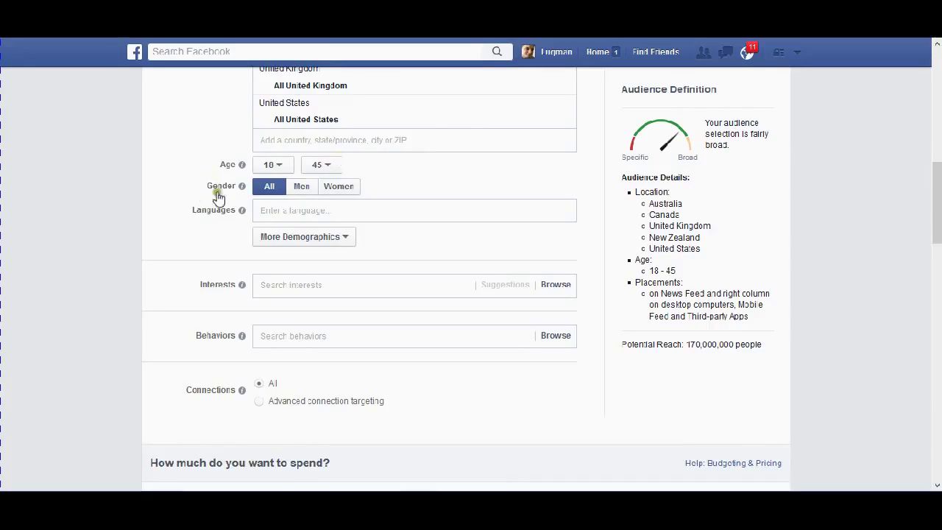
left_click(303, 188)
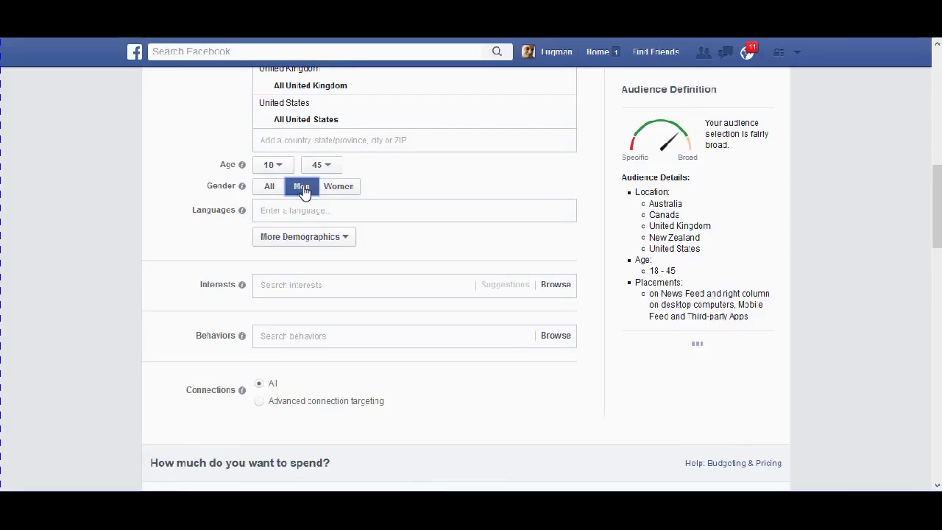
left_click(304, 210)
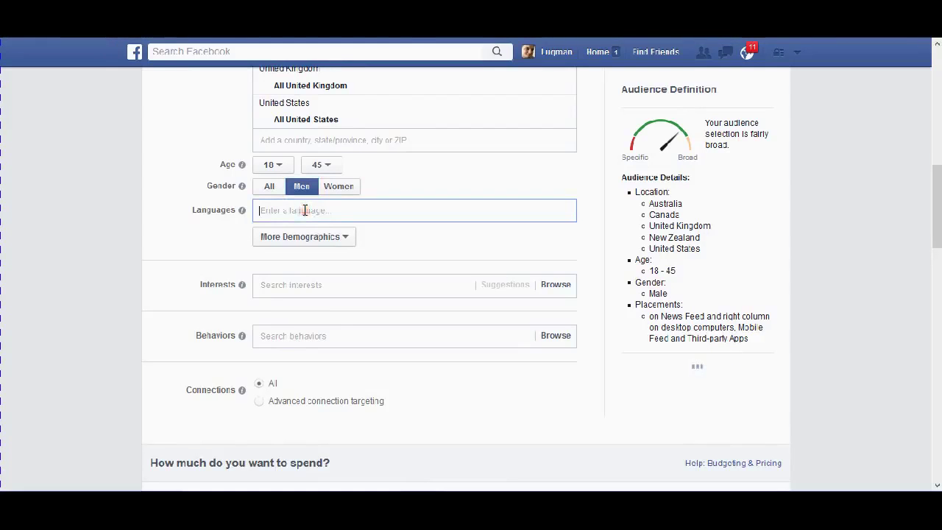
type("e")
left_click(292, 252)
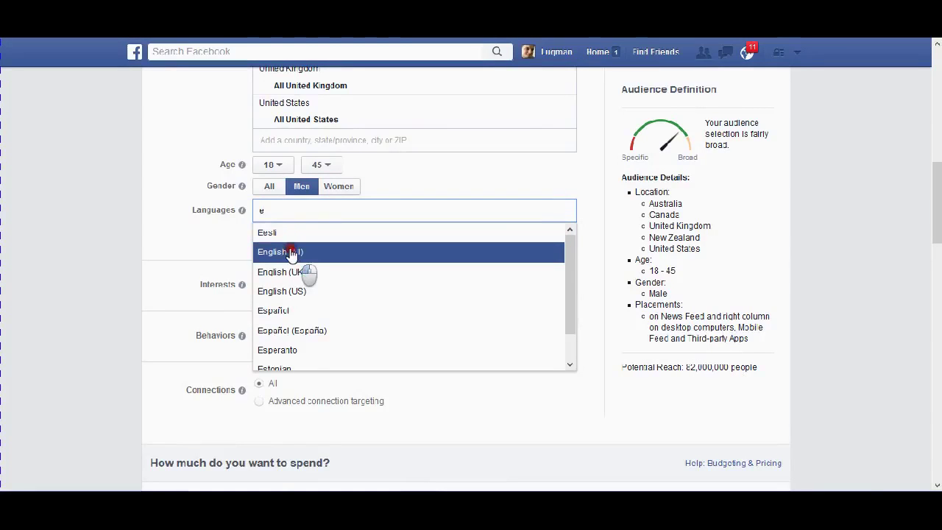
- Add Marketing, Search engine optimization and online advertising as interests
left_click(297, 305)
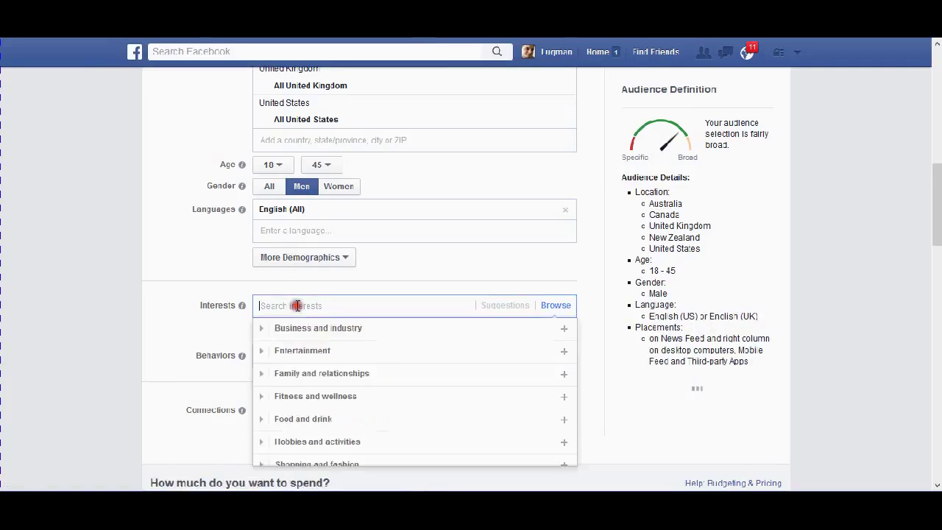
type("market")
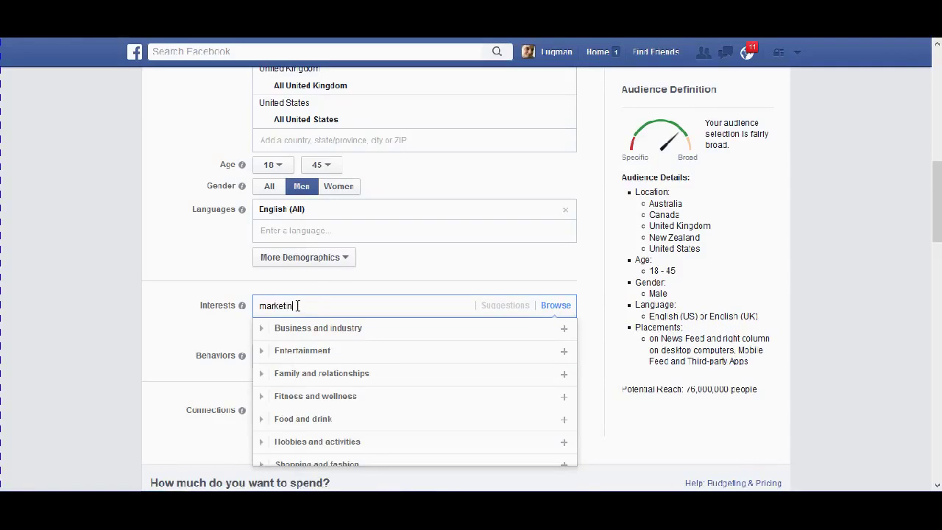
type("ing")
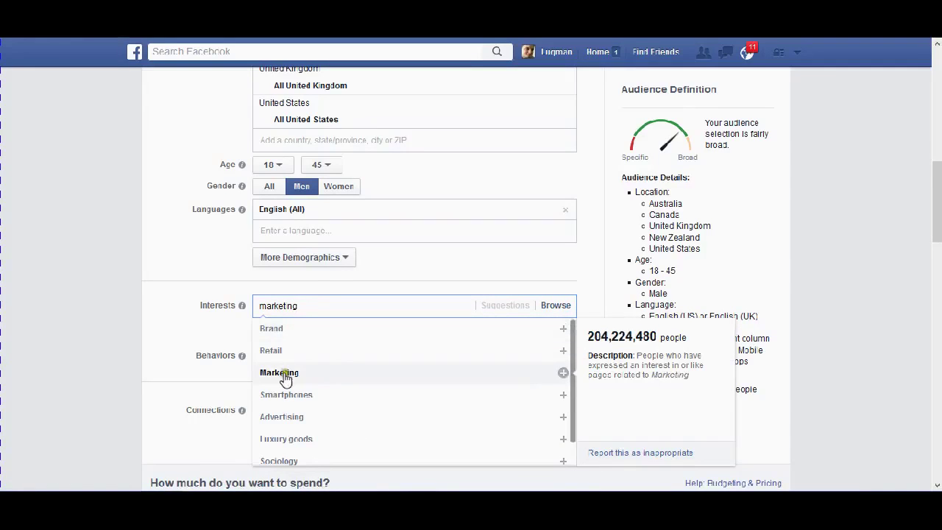
left_click(284, 375)
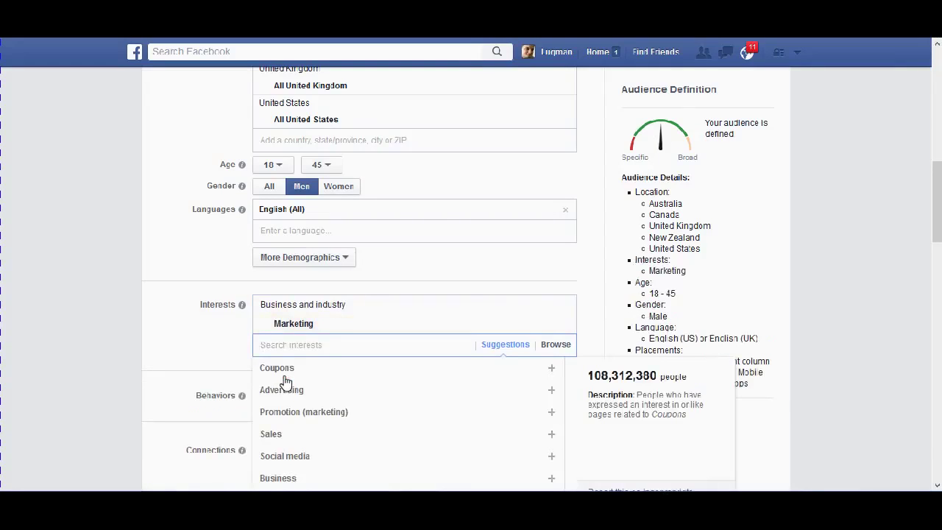
type("internet ma")
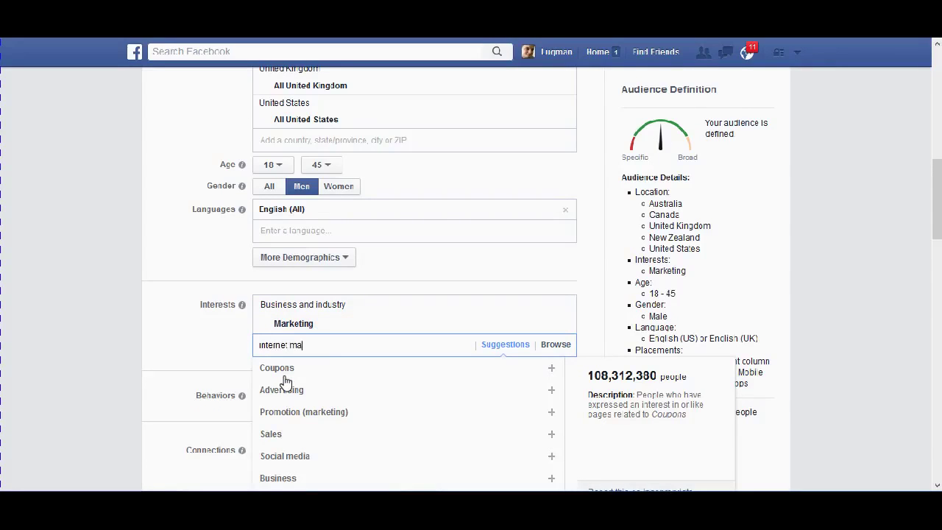
type("rke")
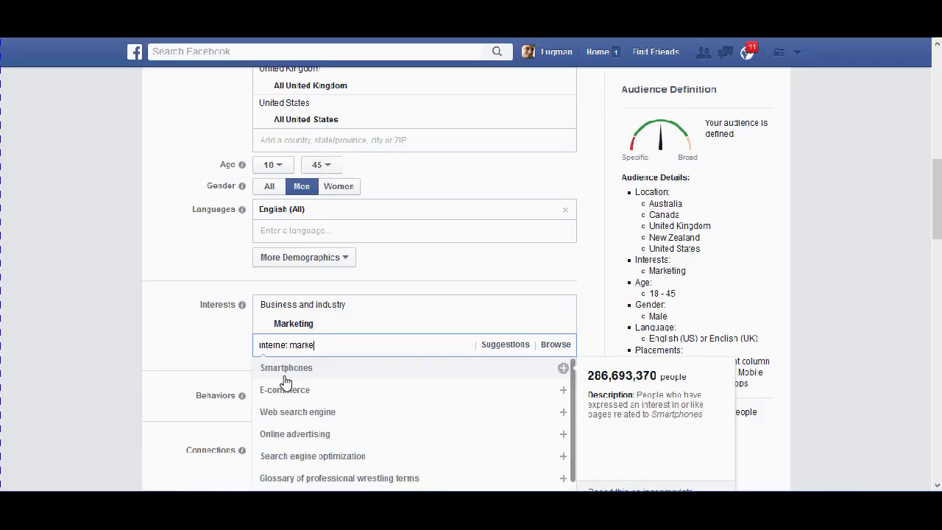
left_click(342, 456)
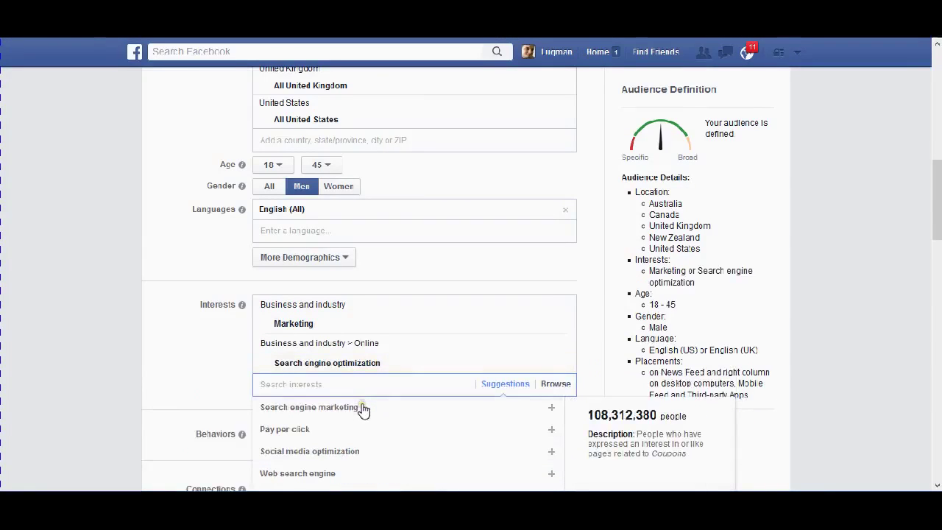
type("online adve")
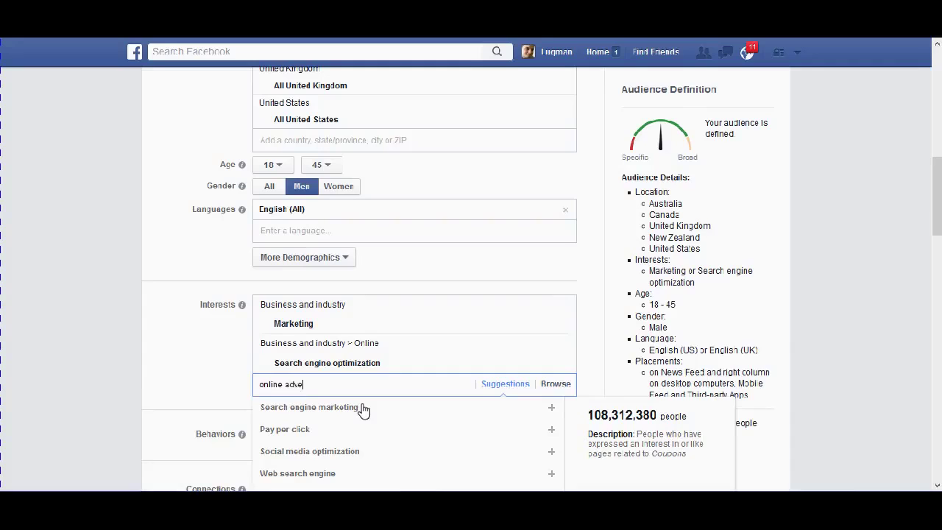
type("rt")
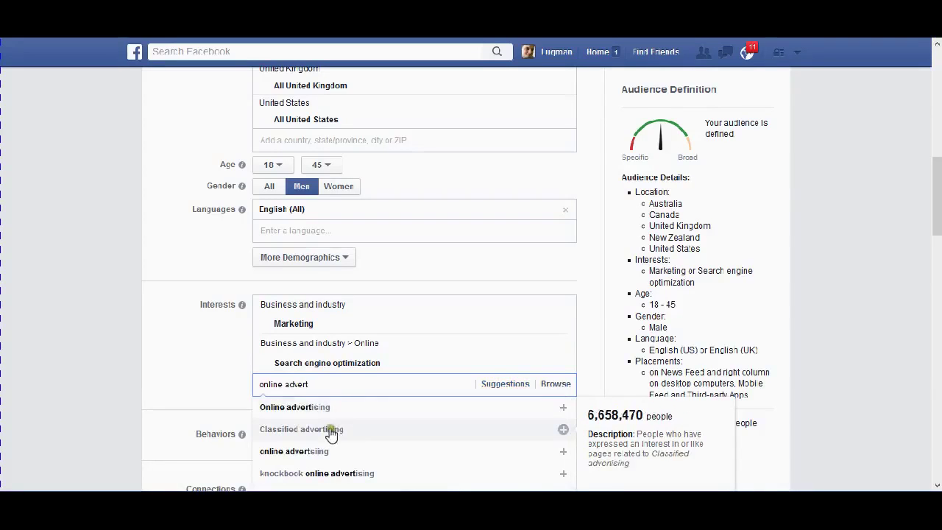
left_click(302, 456)
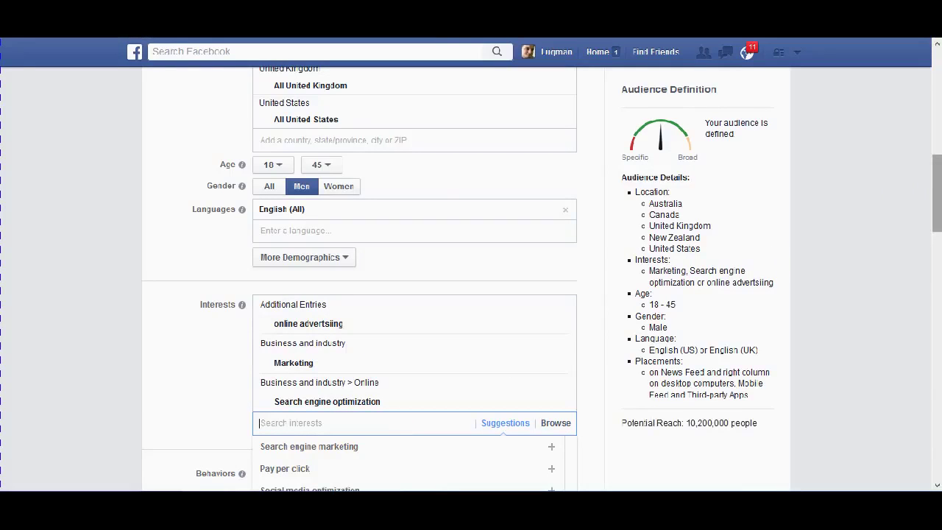
- In the $5.00 daily budget section, reveal advanced options and choose a self-set per-click bid
scroll(470, 280, "down", 1)
scroll(471, 280, "down", 1)
scroll(471, 280, "down", 1)
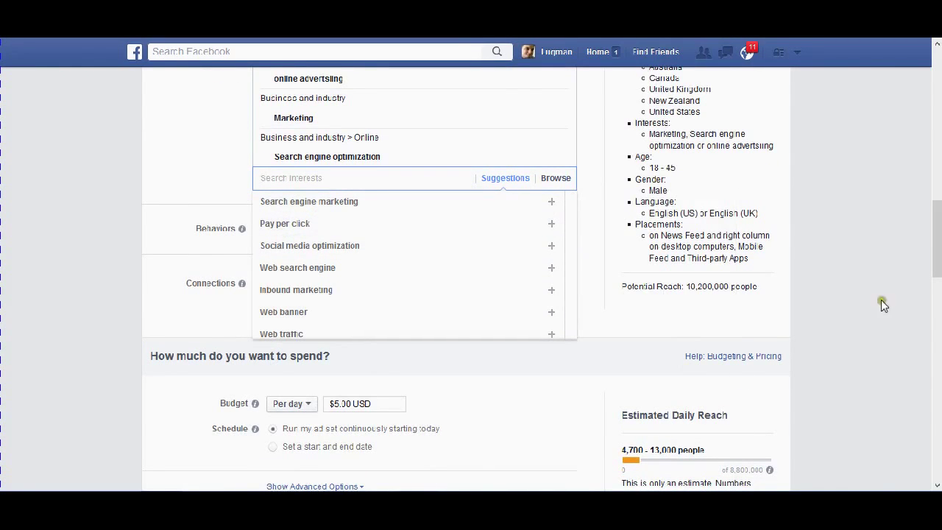
scroll(297, 181, "down", 1)
scroll(297, 181, "down", 1)
scroll(298, 181, "down", 1)
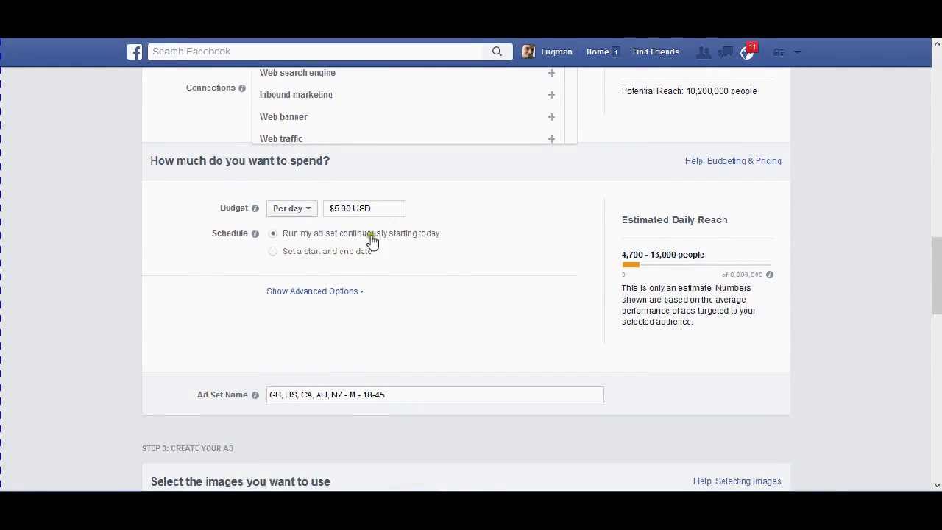
left_click(272, 253)
left_click(361, 203)
left_click(325, 292)
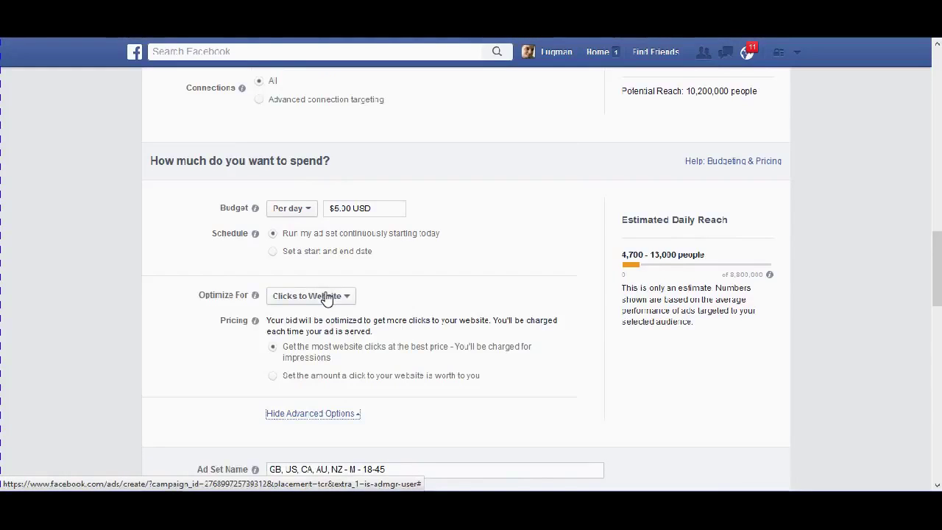
left_click(272, 377)
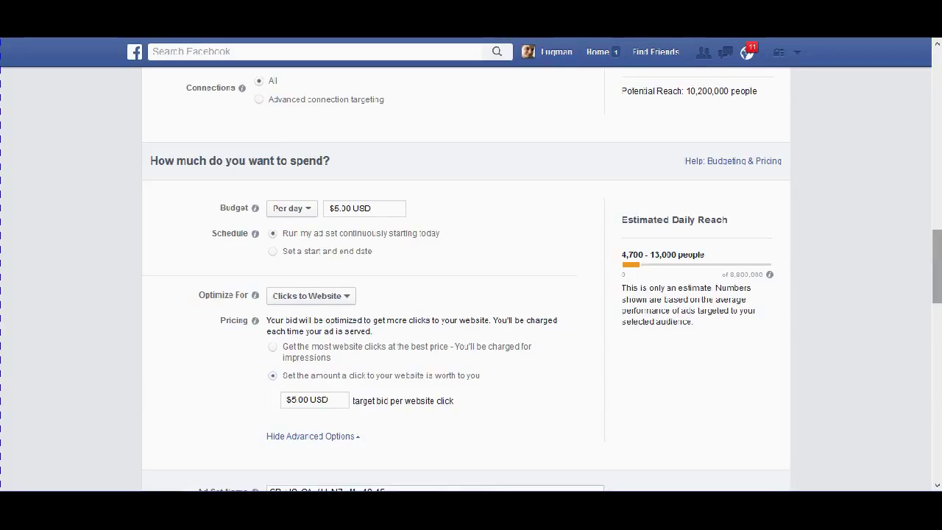
- Replace the $5.00 USD target bid per website click with 0.05
left_click_drag(937, 265, 936, 308)
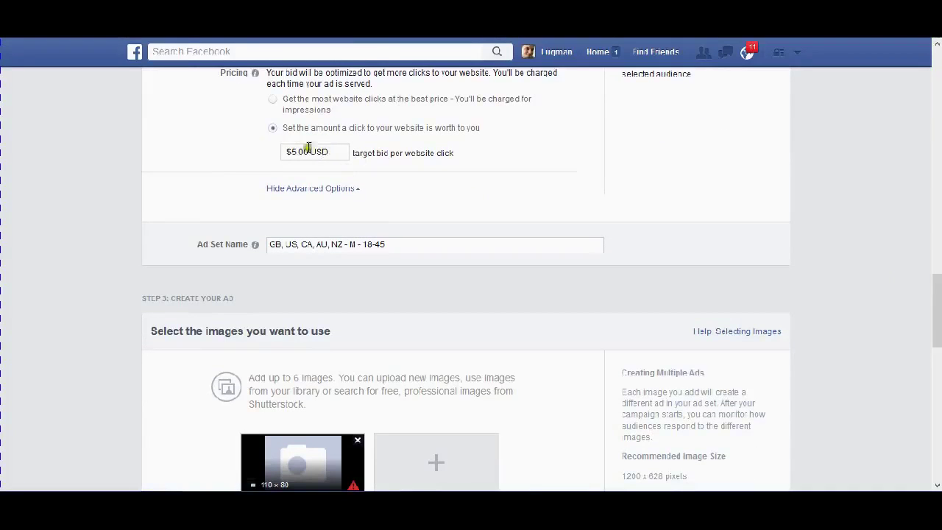
left_click_drag(334, 151, 225, 151)
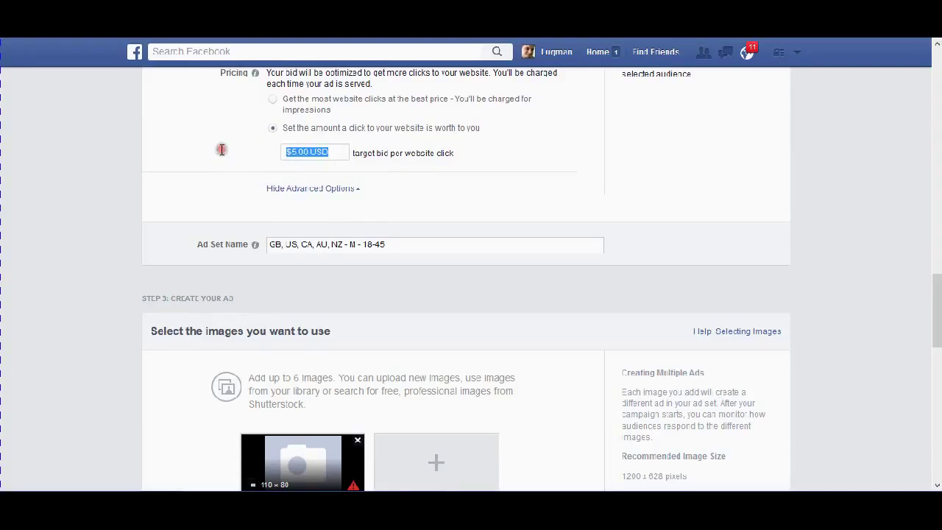
type("0.0")
type("5")
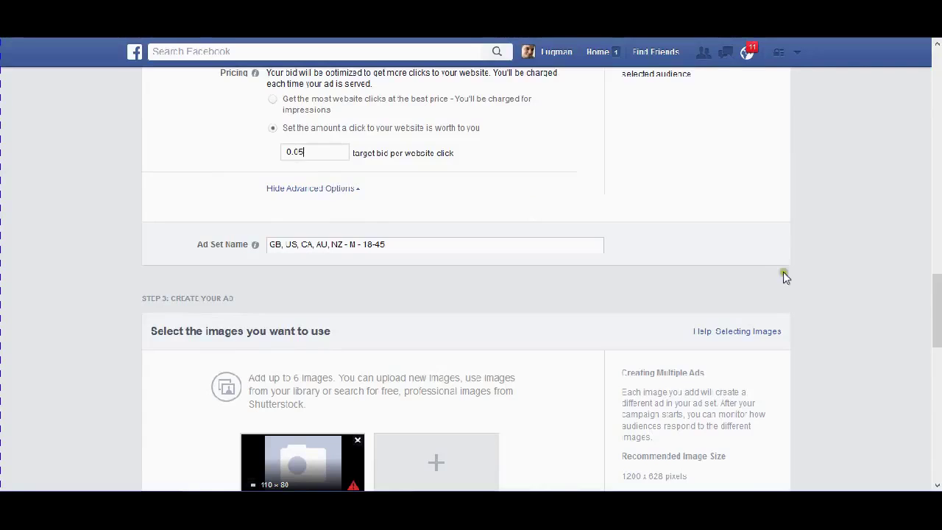
left_click_drag(939, 311, 939, 361)
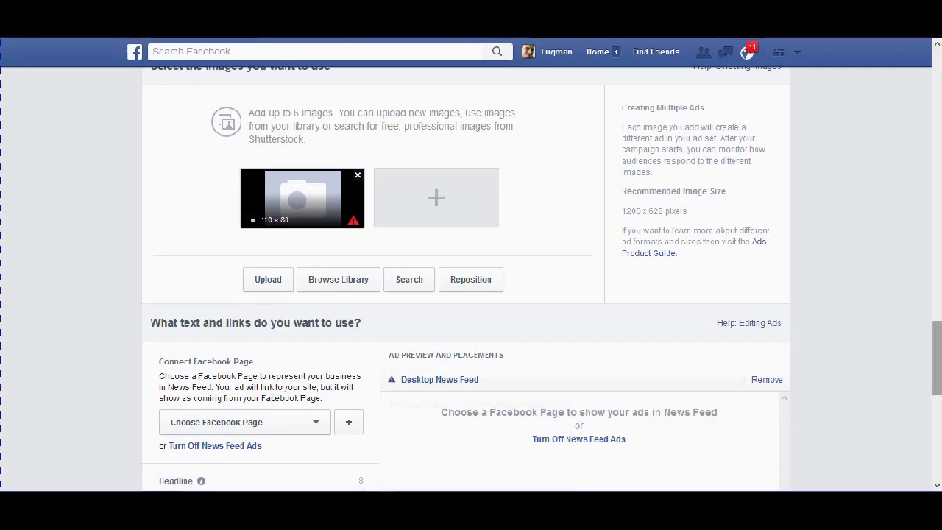
left_click_drag(937, 359, 936, 409)
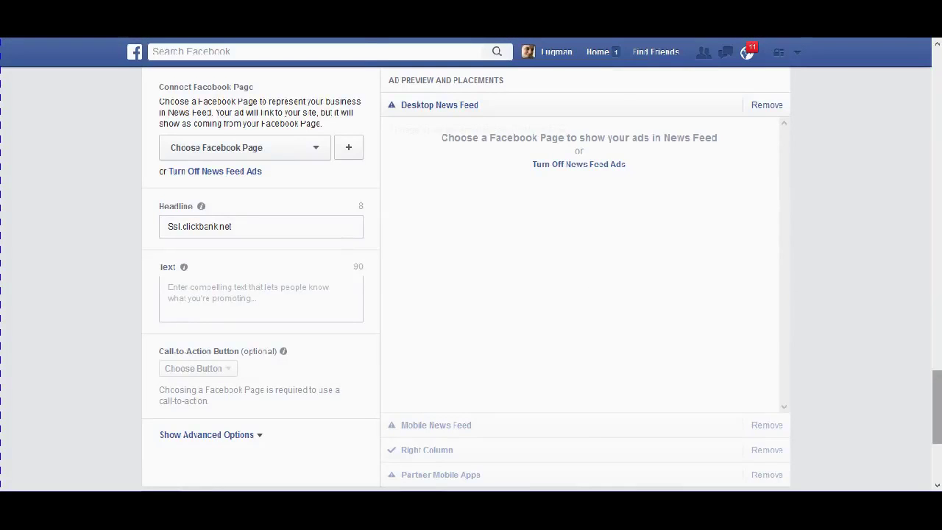
scroll(935, 404, "down", 4)
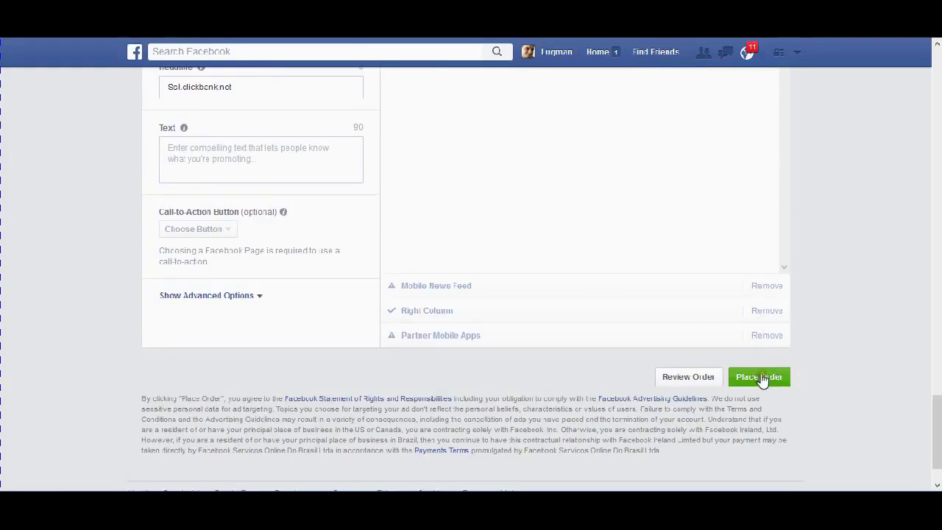
left_click_drag(936, 432, 925, 74)
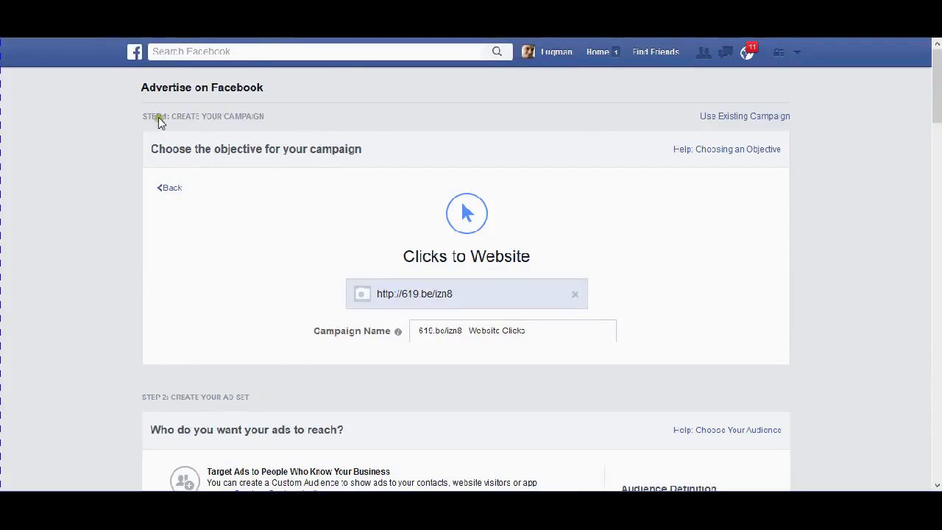
left_click(260, 158)
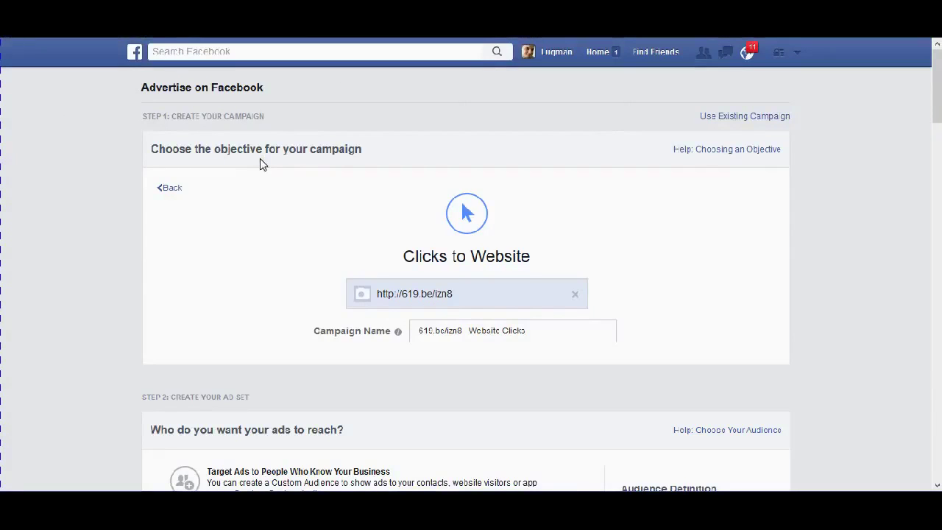